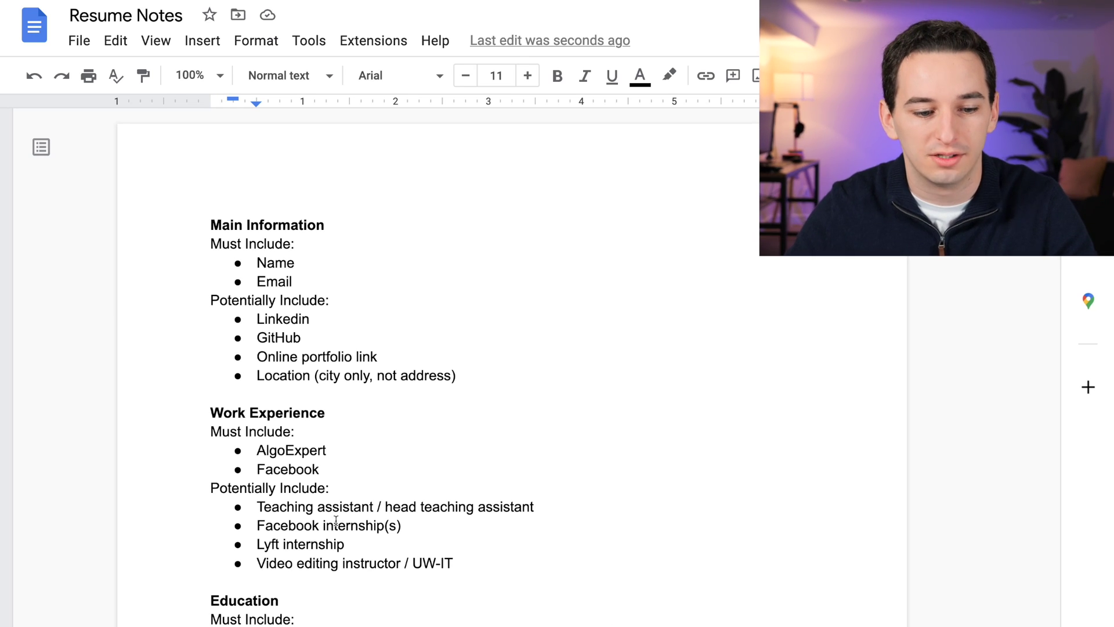
Go over the Main Information notes: LinkedIn, GitHub and city-only location.
left_click_drag(199, 221, 258, 263)
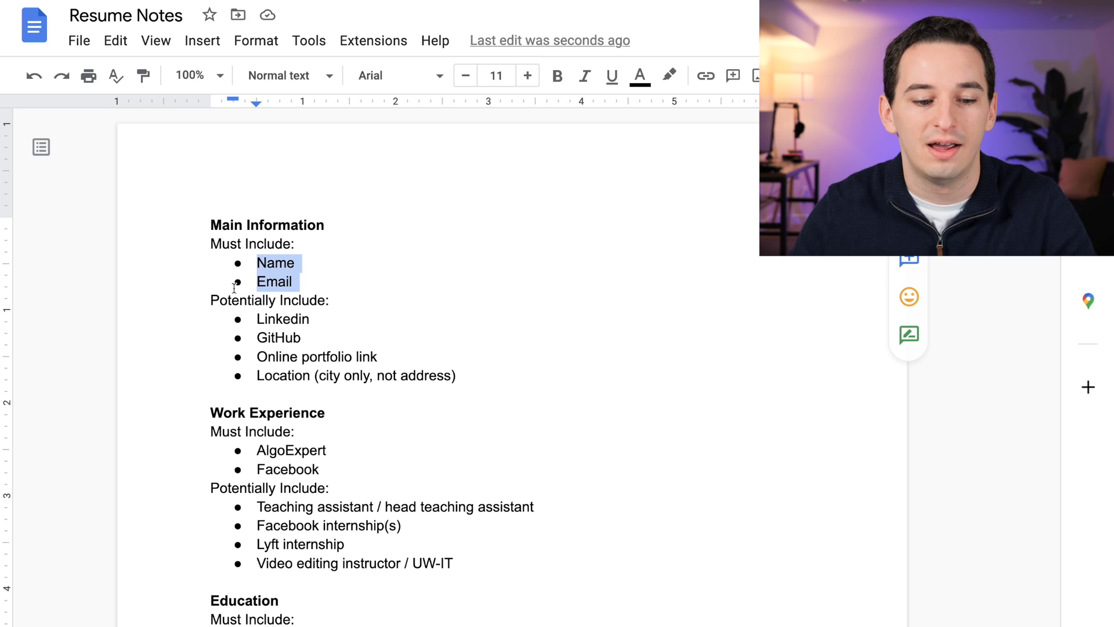
left_click_drag(211, 299, 372, 359)
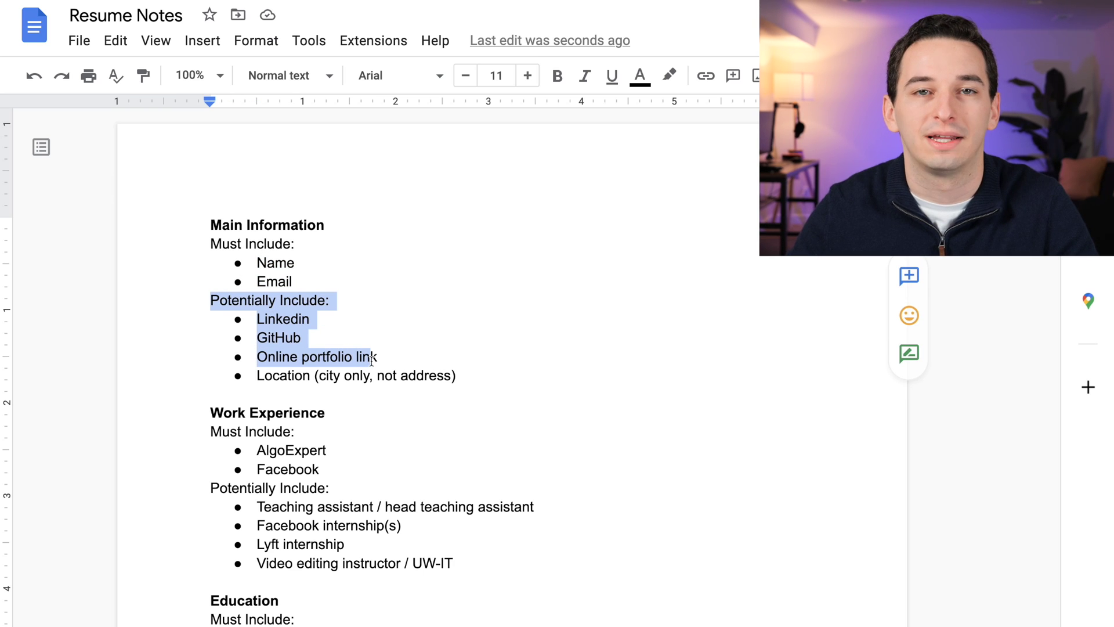
left_click(372, 360)
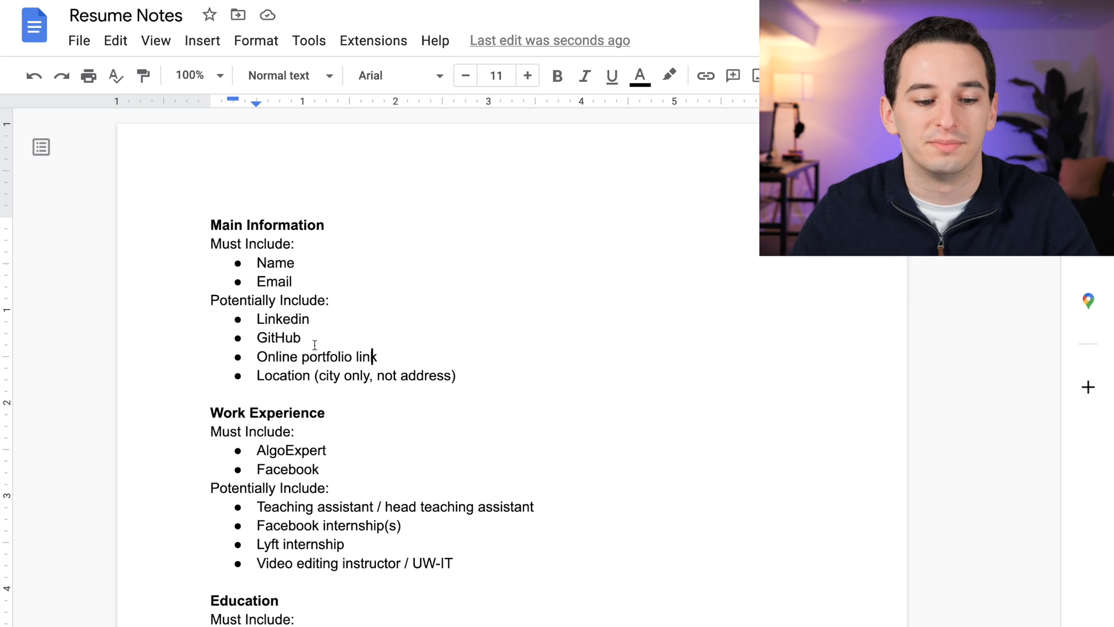
left_click_drag(264, 319, 332, 356)
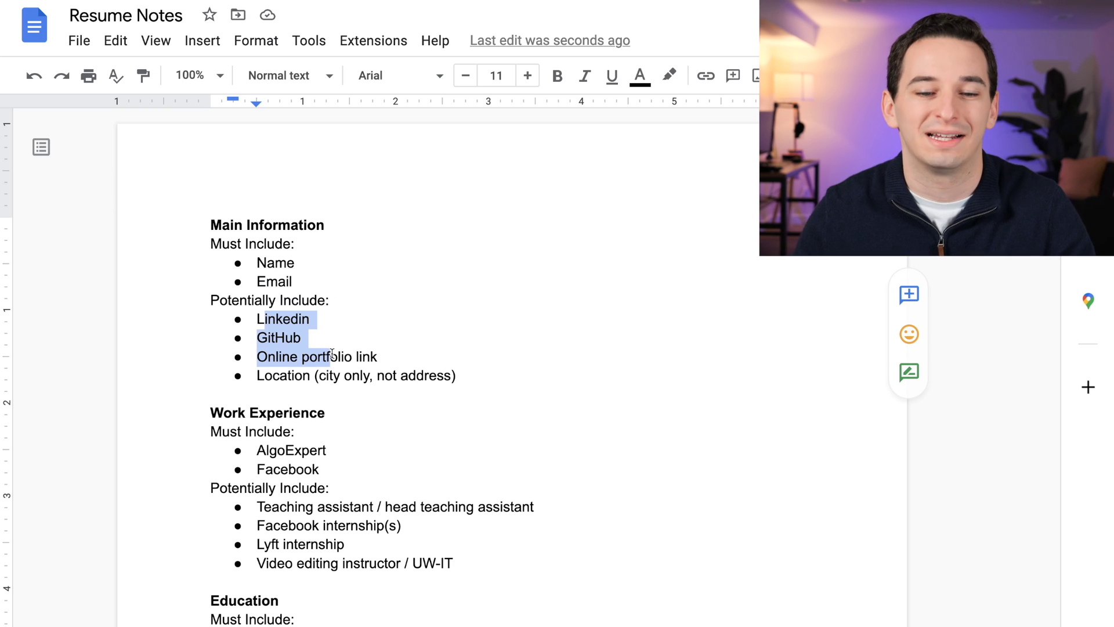
left_click_drag(257, 375, 477, 377)
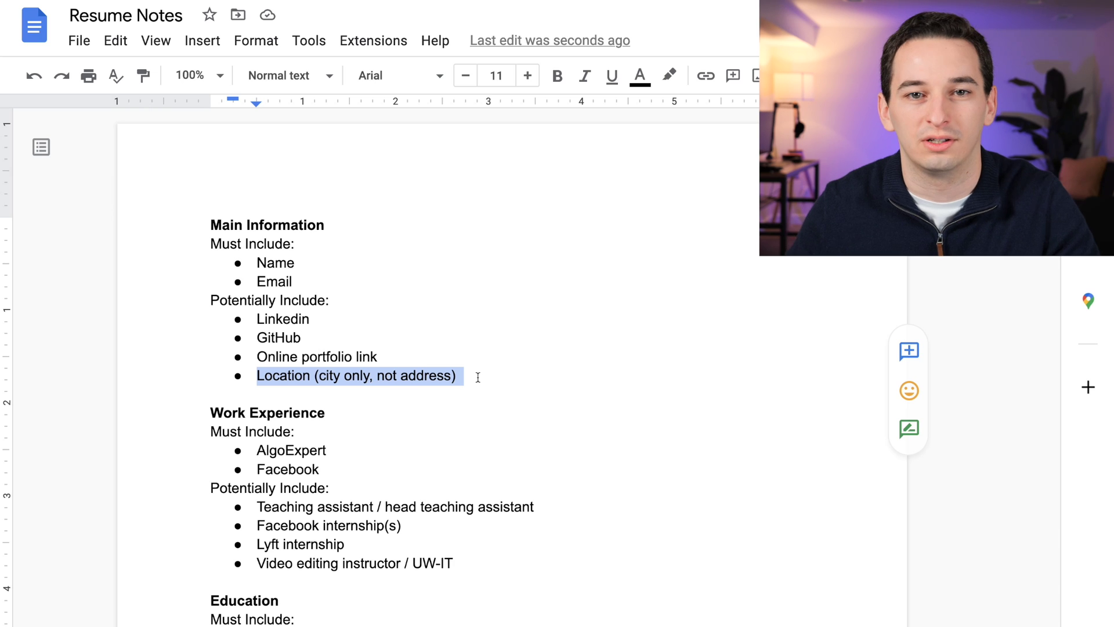
left_click(519, 376)
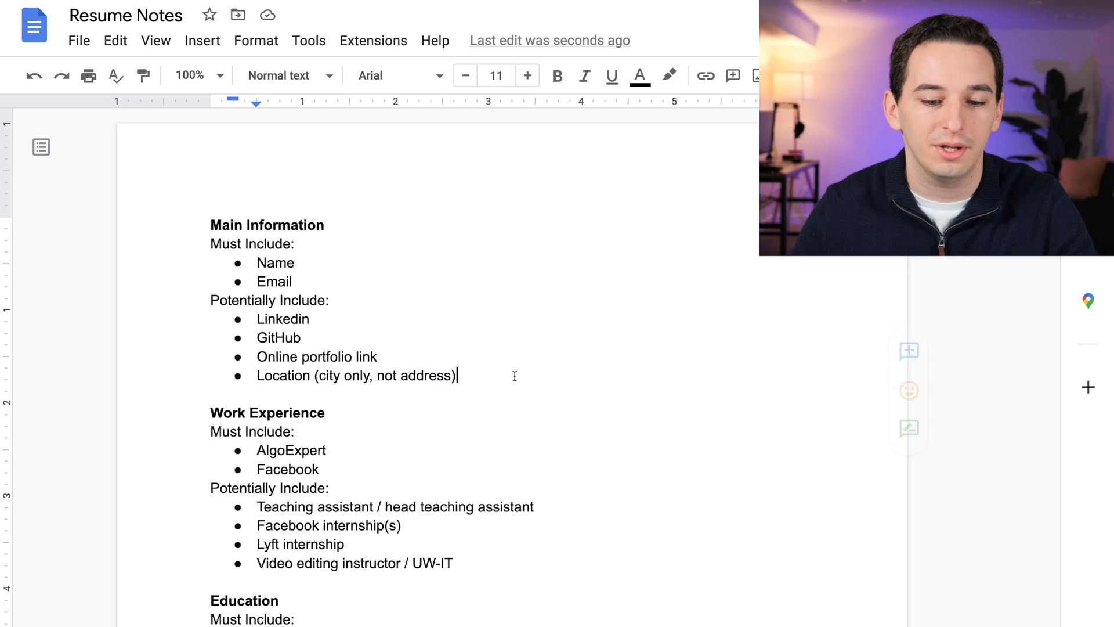
Review the Work Experience must-include jobs, AlgoExpert and Facebook.
scroll(516, 376, "down", 1)
scroll(516, 375, "down", 3)
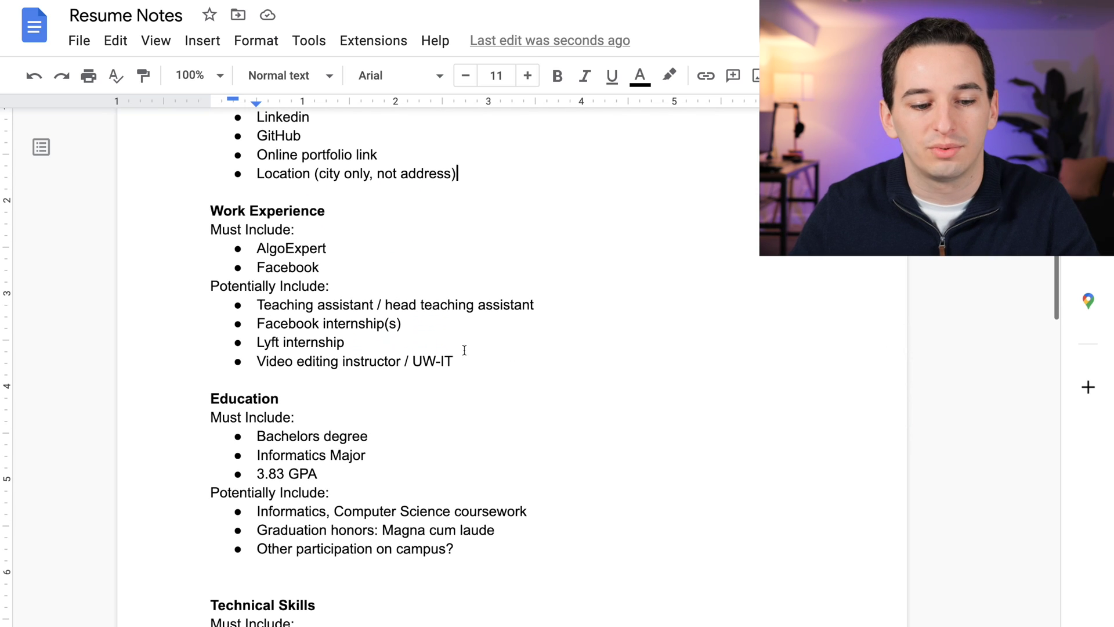
left_click(209, 209)
left_click_drag(209, 207, 324, 220)
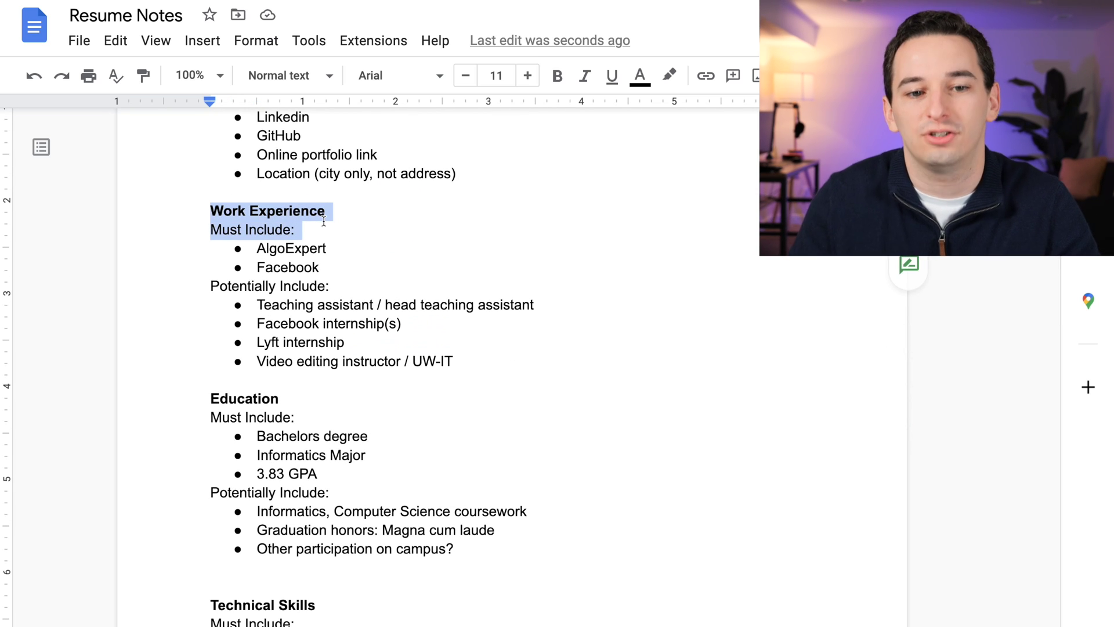
left_click(323, 227)
left_click_drag(320, 268, 214, 230)
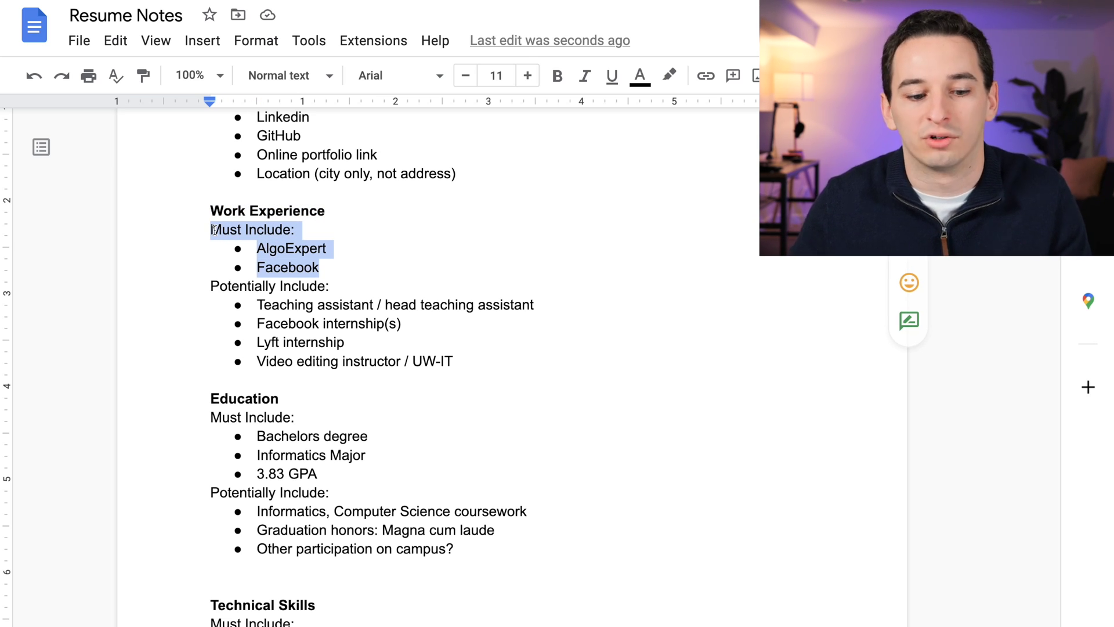
left_click(298, 267)
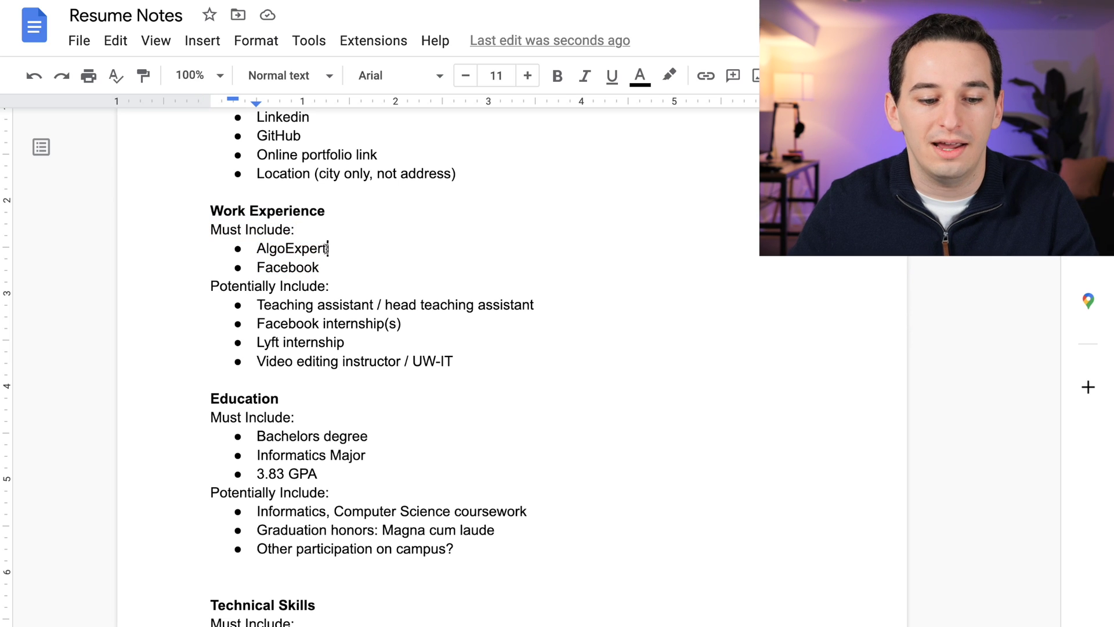
Review optional Work Experience: teaching assistant, Facebook and Lyft internships, video editing instructor.
left_click_drag(326, 248, 251, 249)
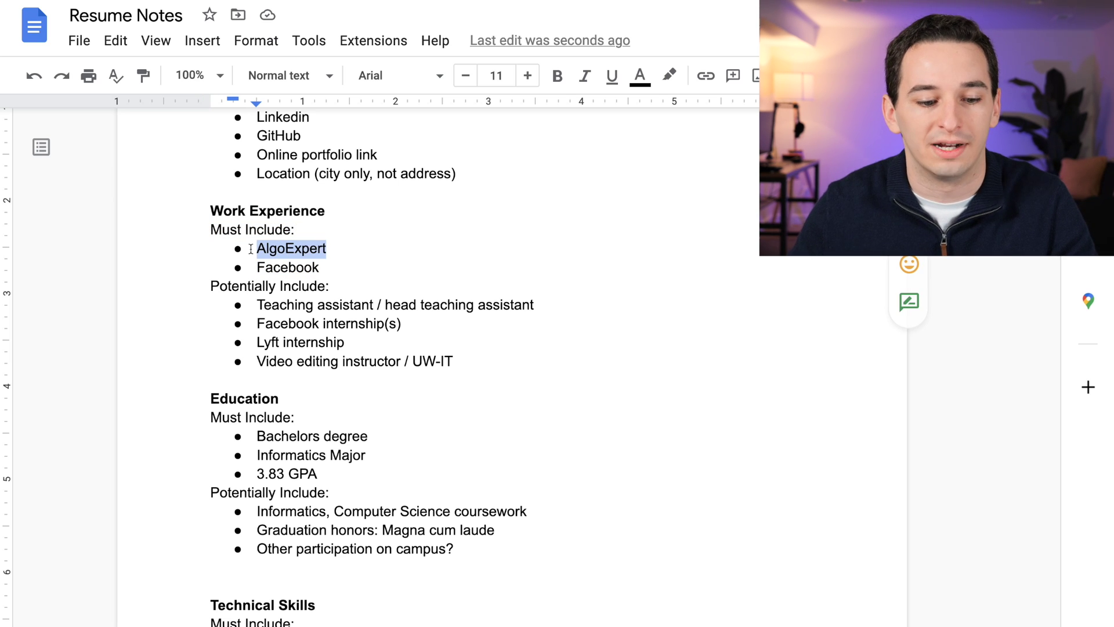
left_click_drag(209, 287, 372, 291)
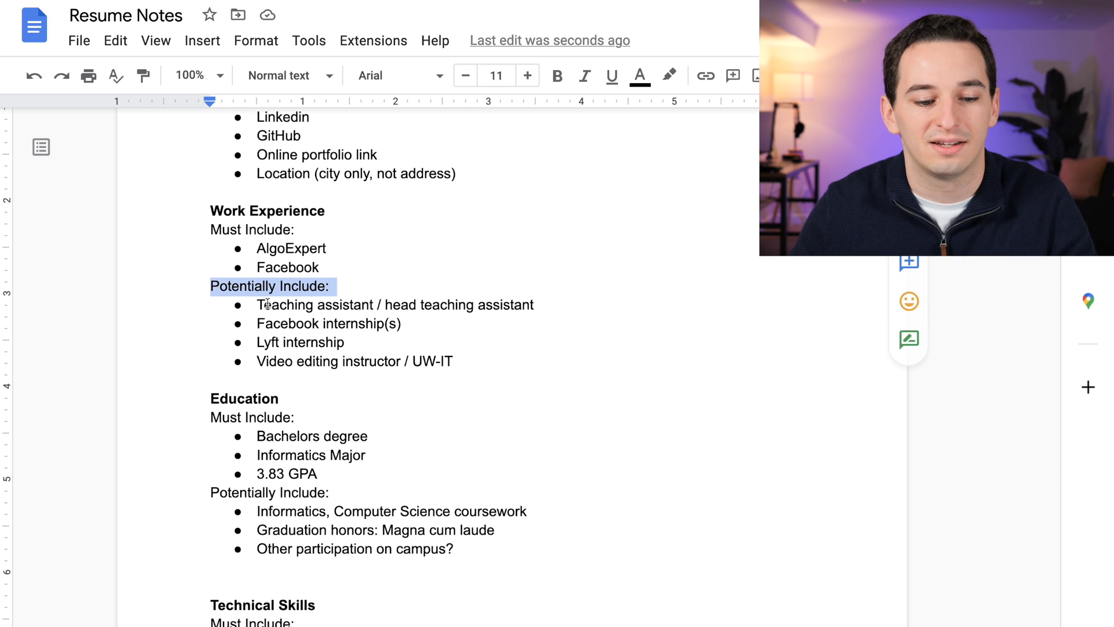
left_click_drag(255, 305, 404, 301)
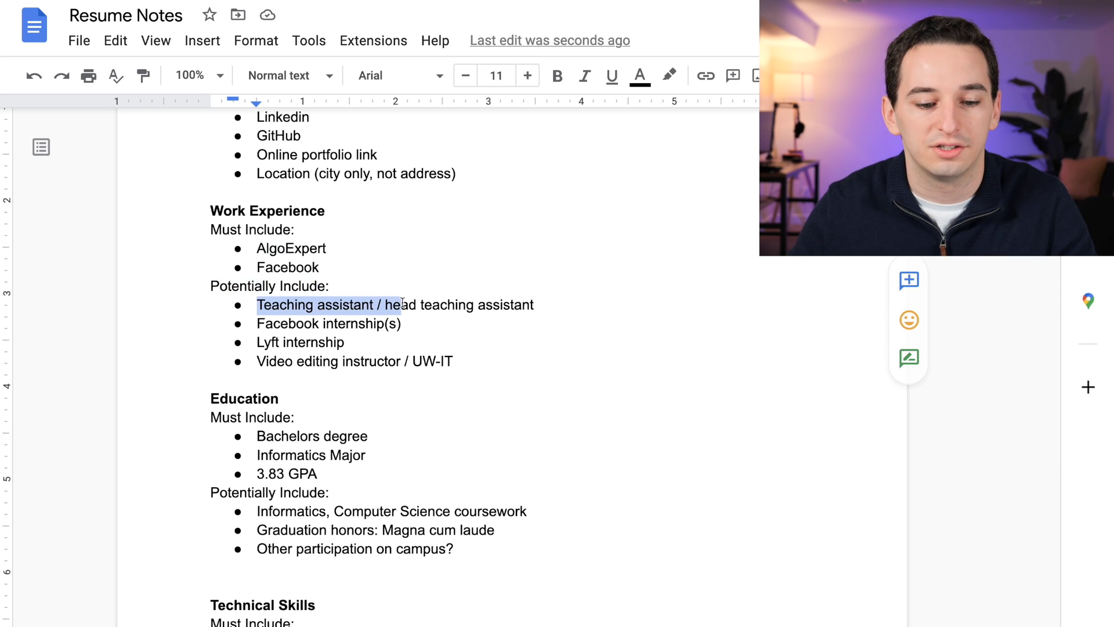
left_click_drag(257, 323, 371, 348)
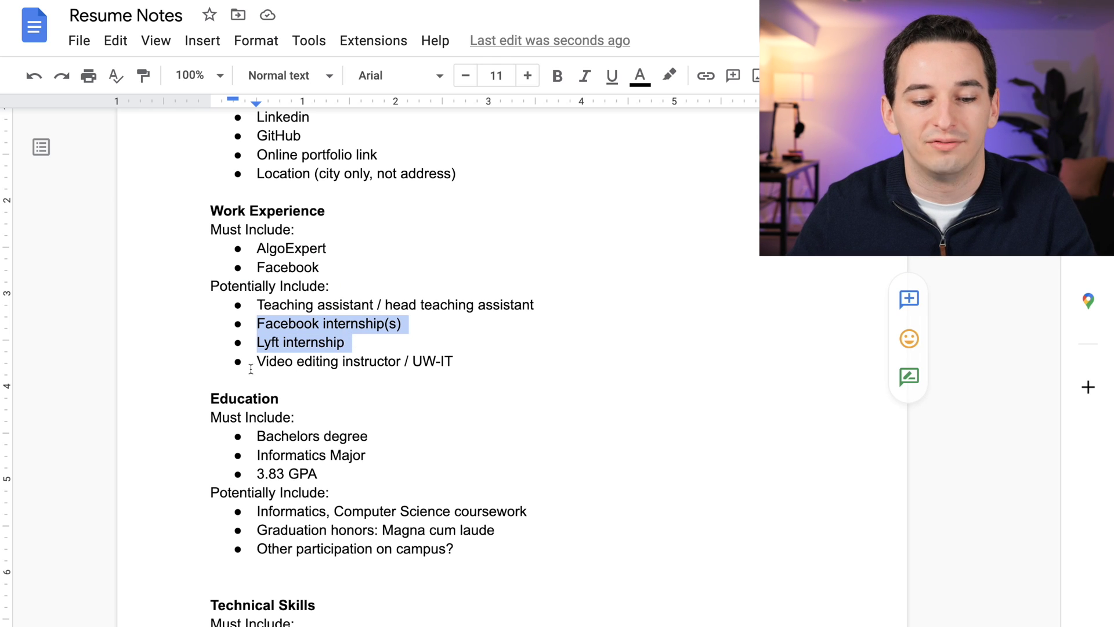
left_click_drag(256, 361, 419, 360)
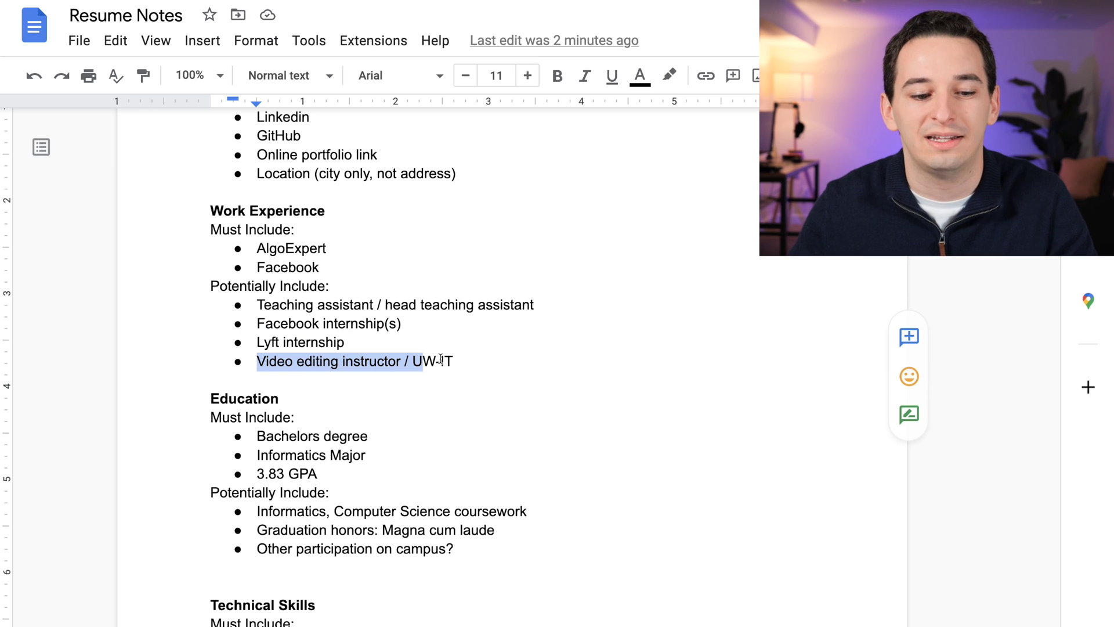
Review Education notes: Informatics Major, 3.83 GPA, coursework, magna cum laude, campus participation.
scroll(484, 355, "down", 3)
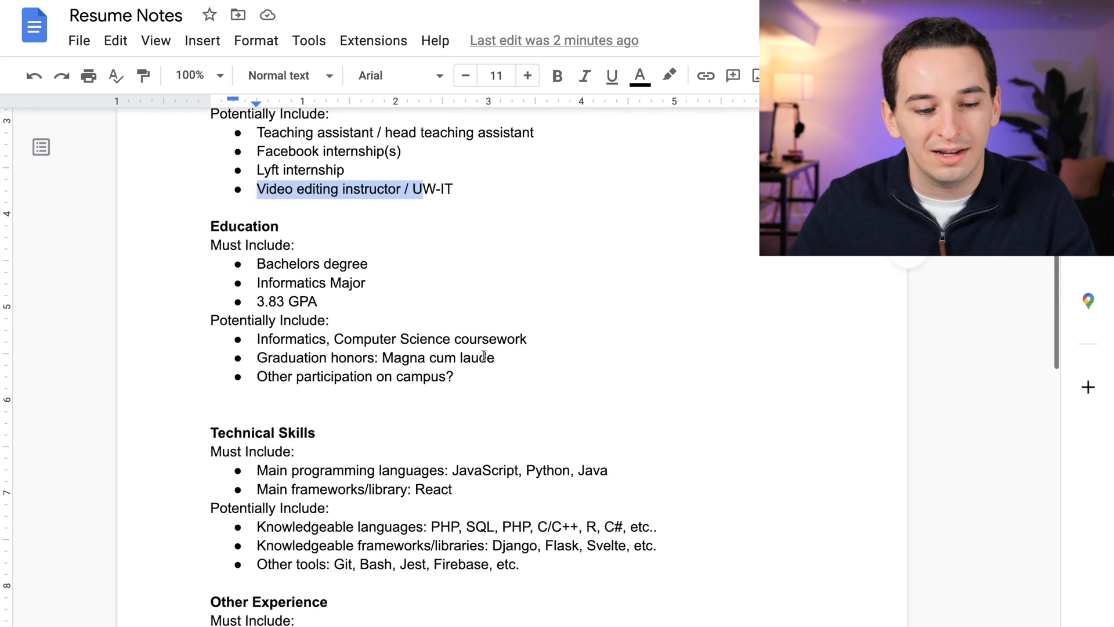
left_click(220, 217)
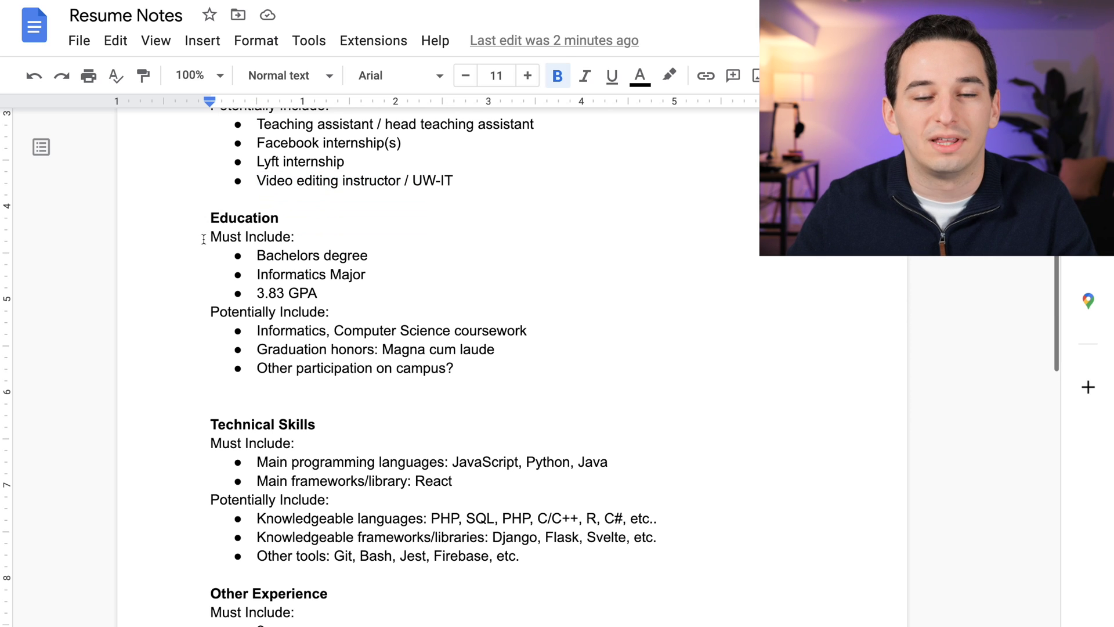
left_click_drag(209, 236, 332, 258)
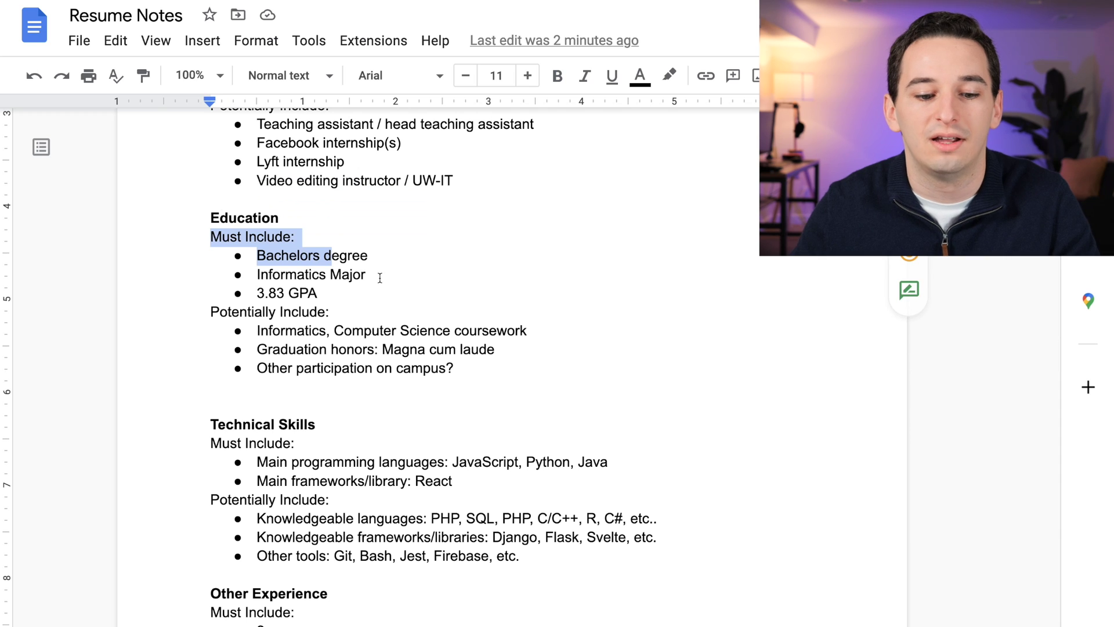
left_click_drag(380, 278, 317, 256)
left_click_drag(317, 293, 258, 282)
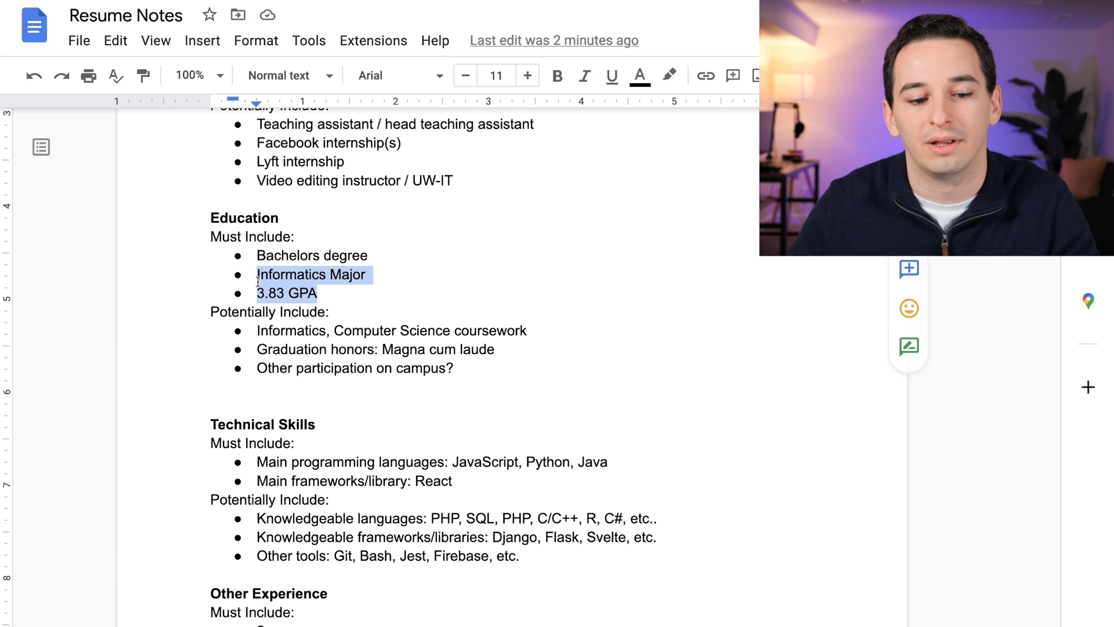
left_click_drag(464, 368, 244, 311)
left_click(273, 330)
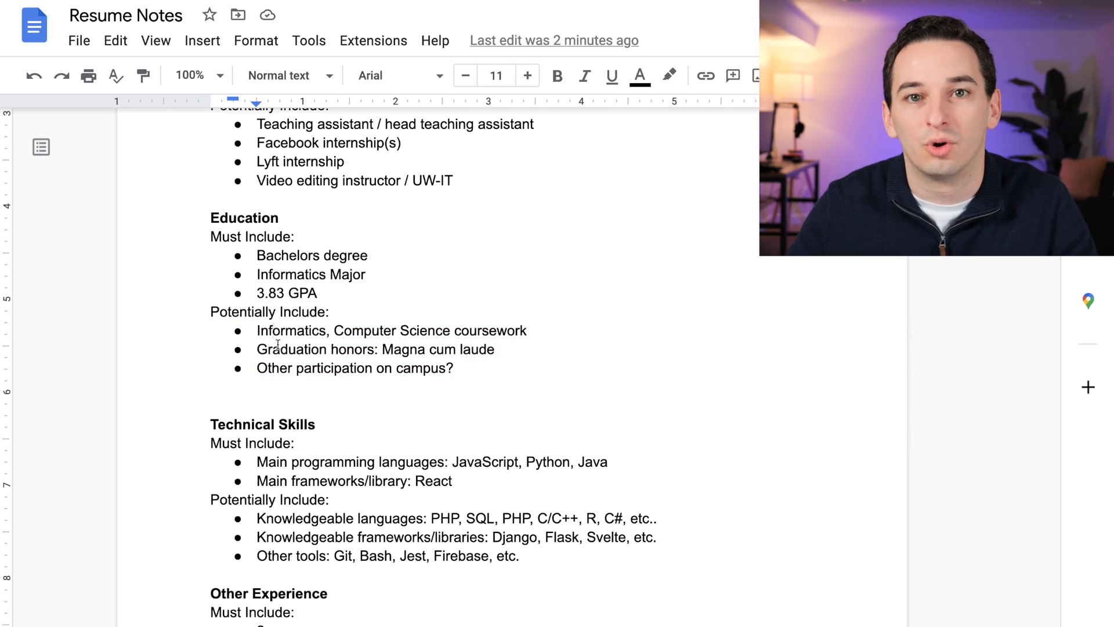
left_click_drag(256, 334, 533, 333)
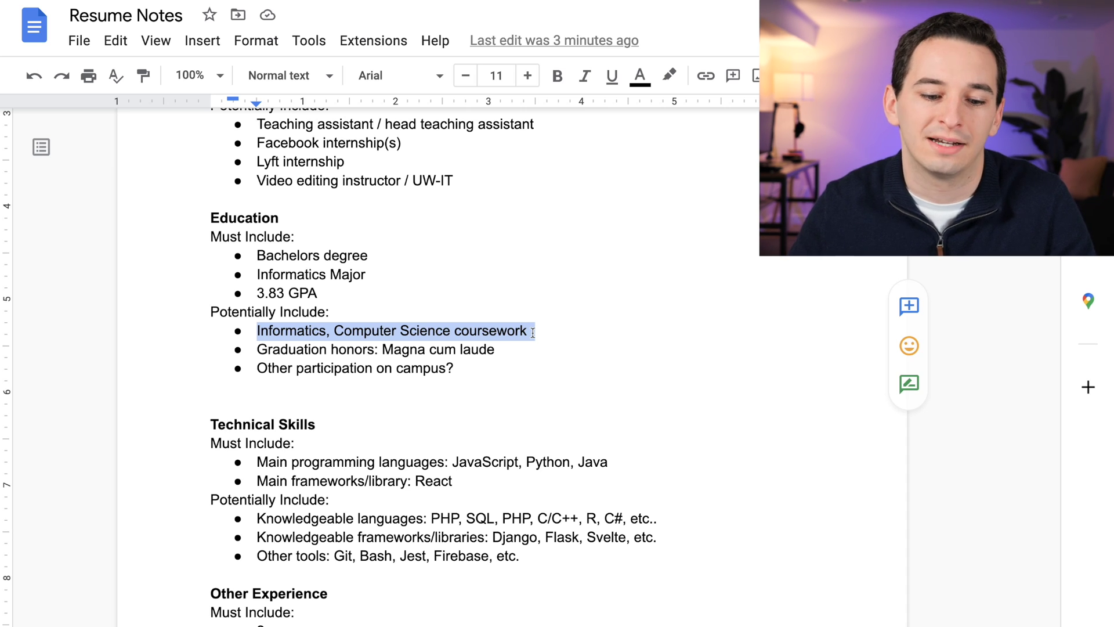
left_click_drag(259, 349, 515, 347)
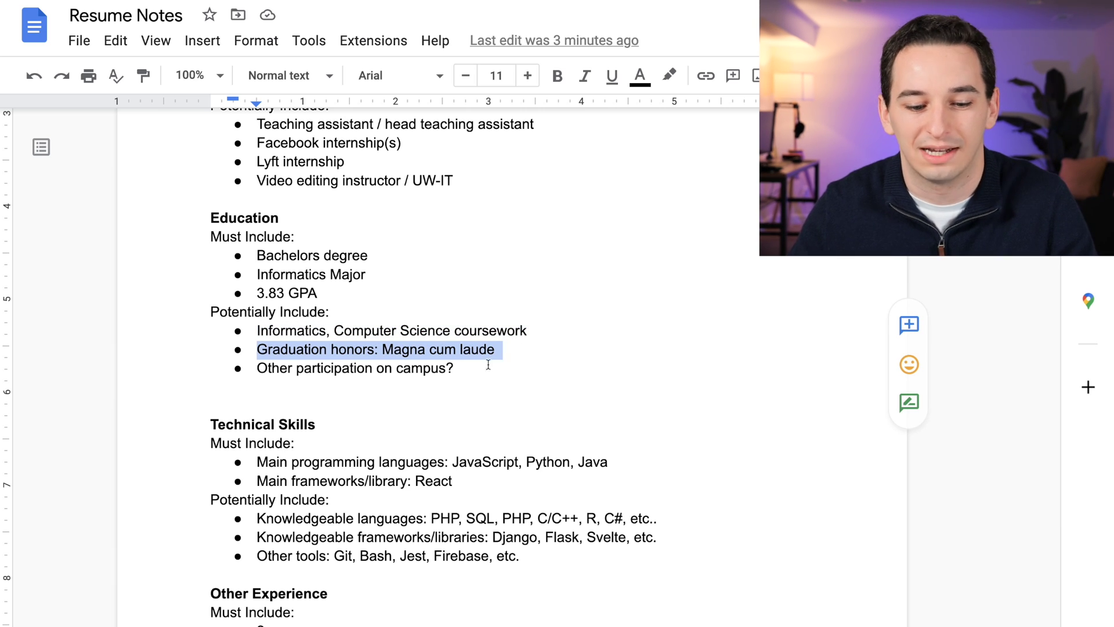
left_click_drag(472, 366, 246, 369)
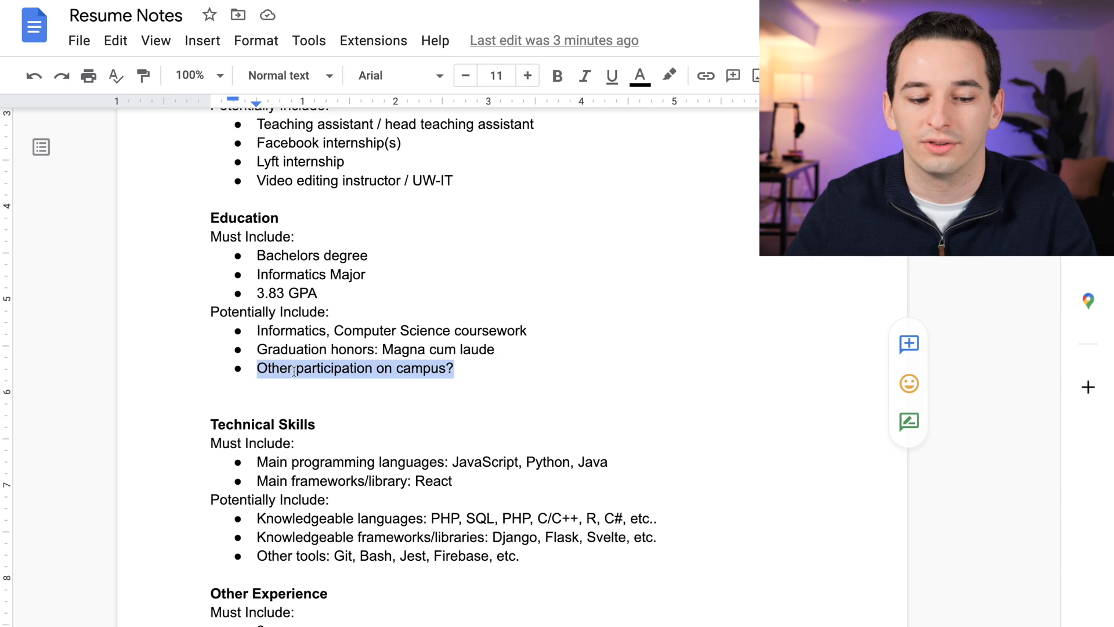
Review Technical Skills notes: JavaScript, Python, Java, React, plus other frameworks and tools.
scroll(247, 369, "down", 3)
left_click_drag(209, 290, 382, 321)
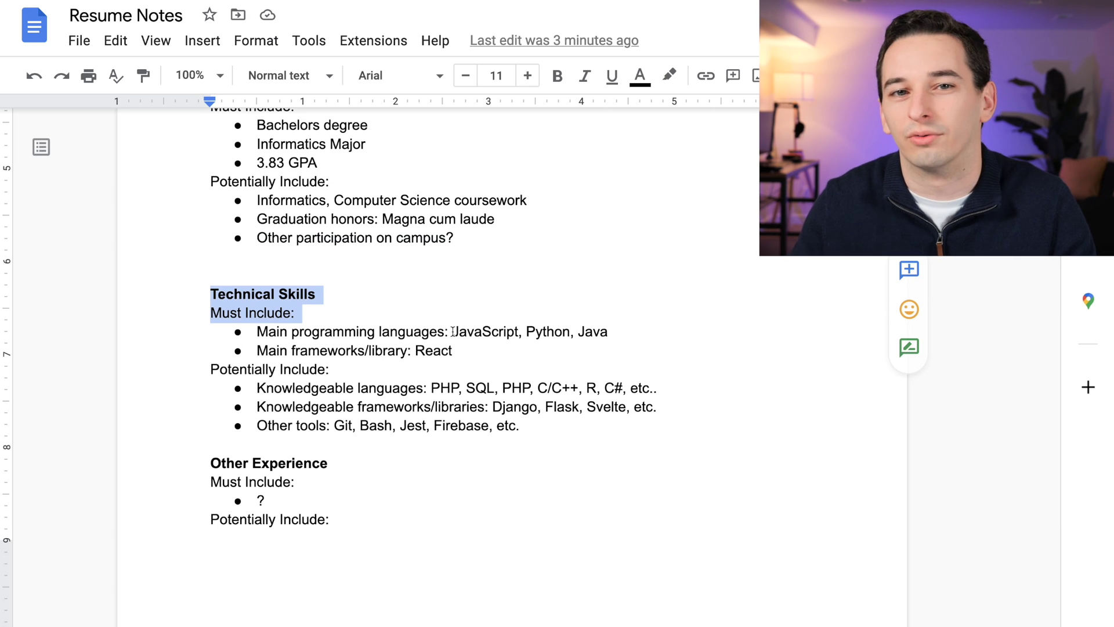
left_click_drag(453, 332, 618, 331)
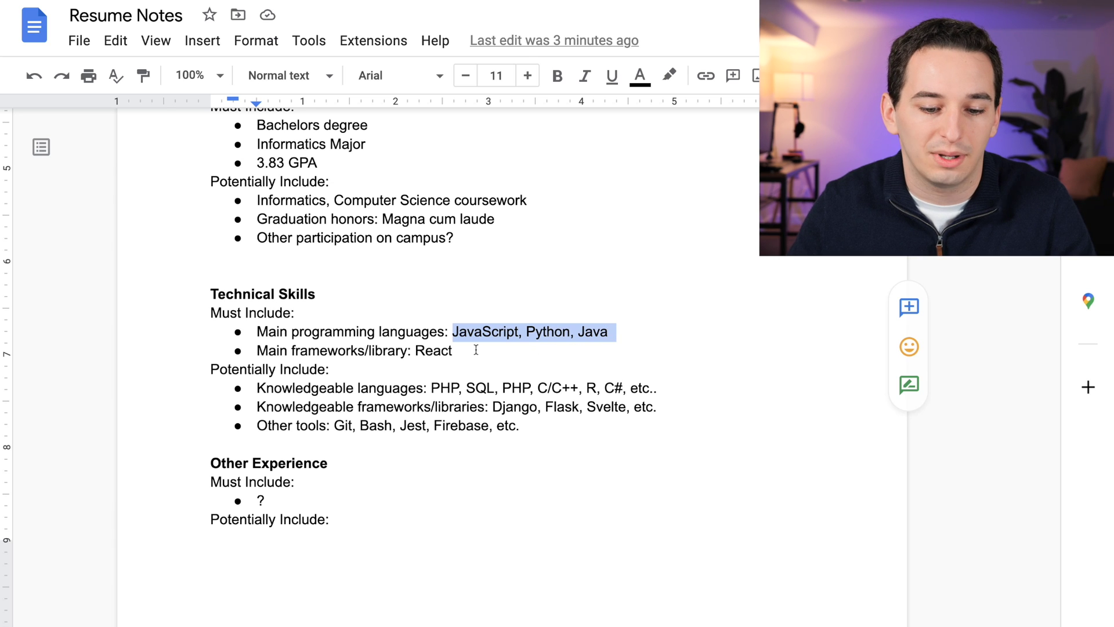
left_click_drag(476, 350, 406, 349)
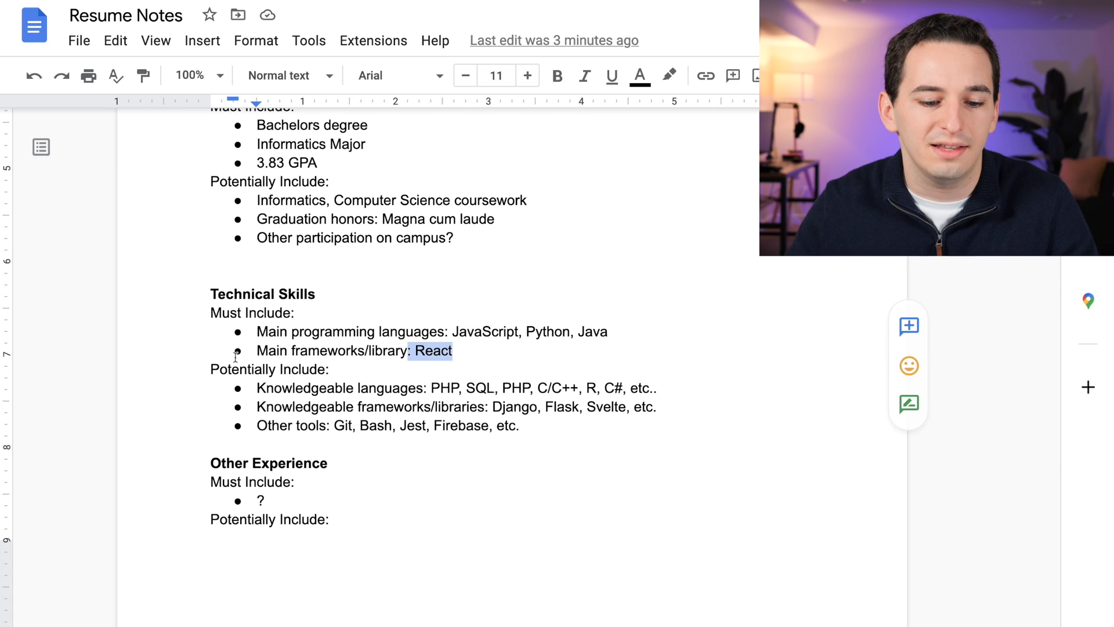
left_click_drag(209, 370, 369, 373)
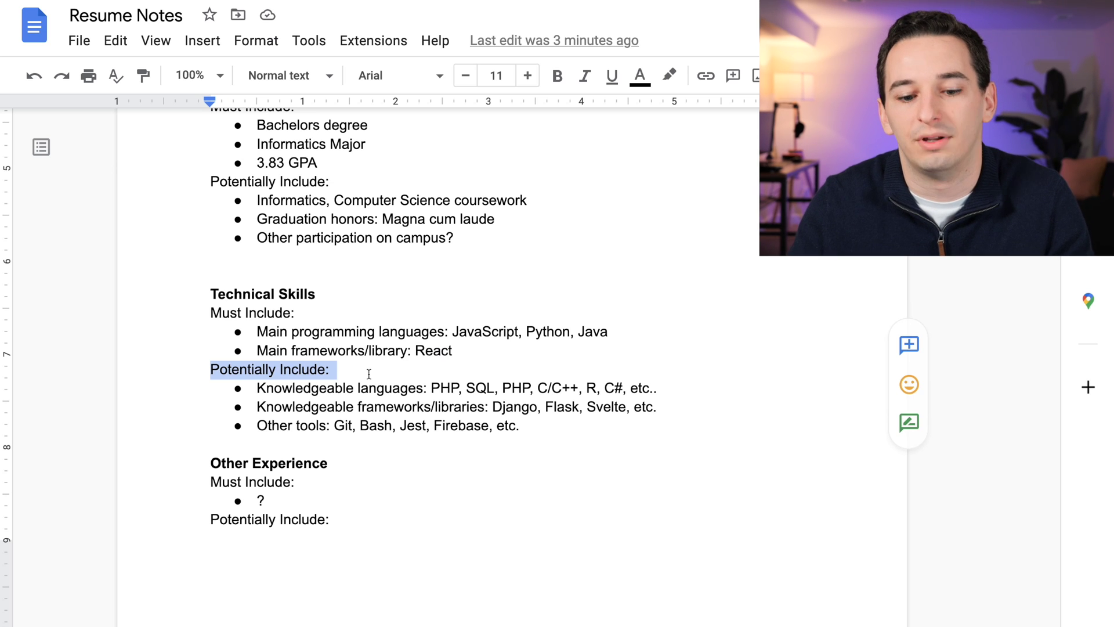
left_click_drag(663, 409, 323, 411)
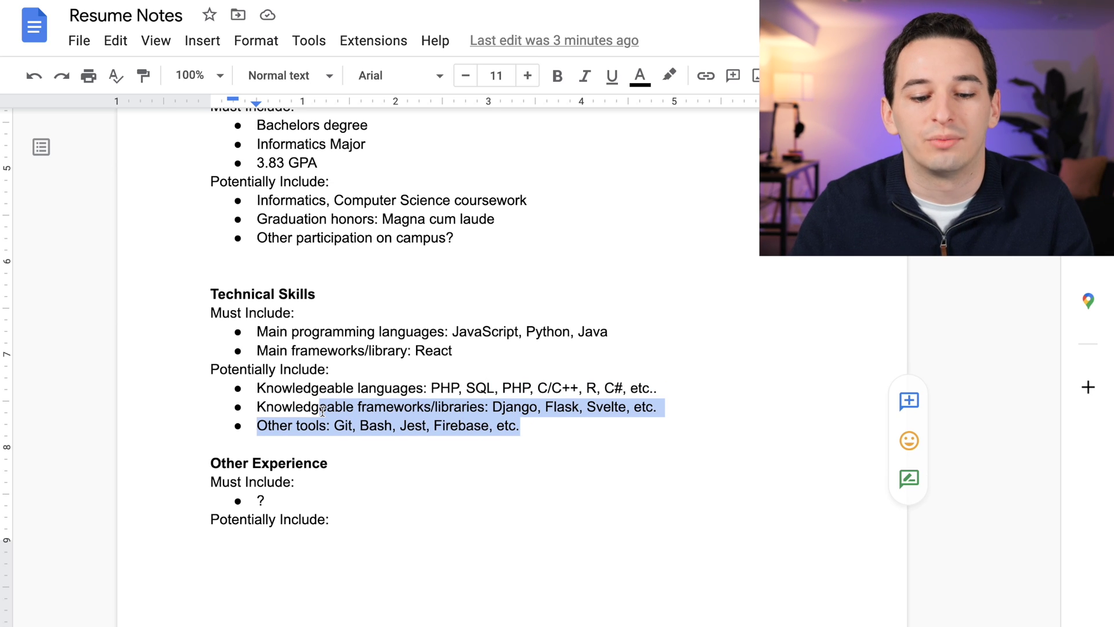
Review Other Experience notes: must-include bullet, YouTube content creator and Capstone project.
scroll(323, 411, "down", 2)
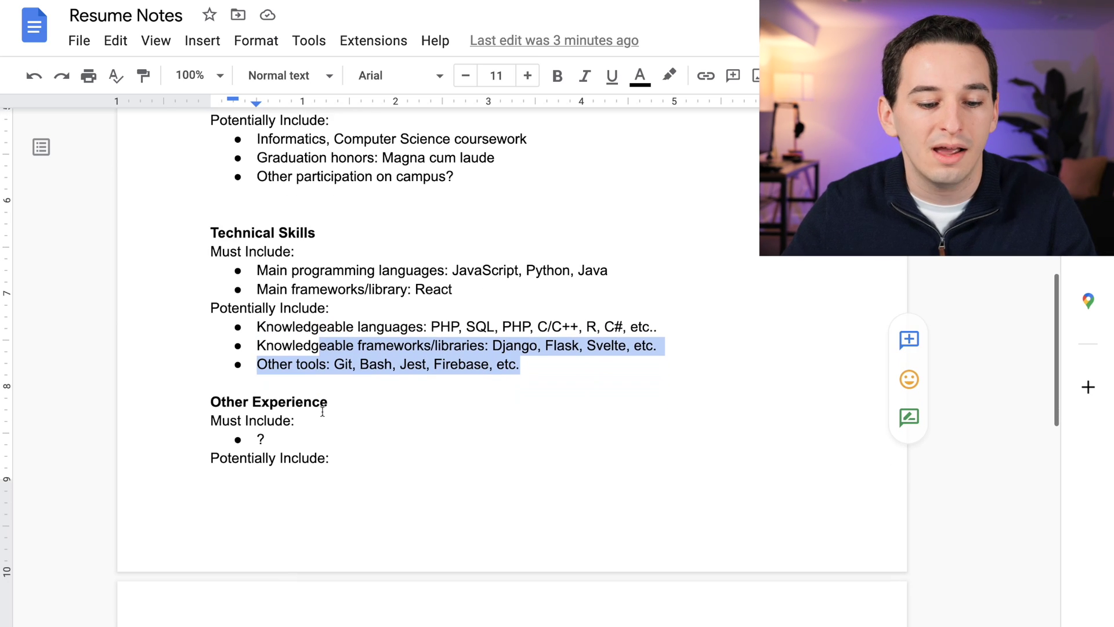
left_click(212, 402)
left_click_drag(225, 401, 343, 403)
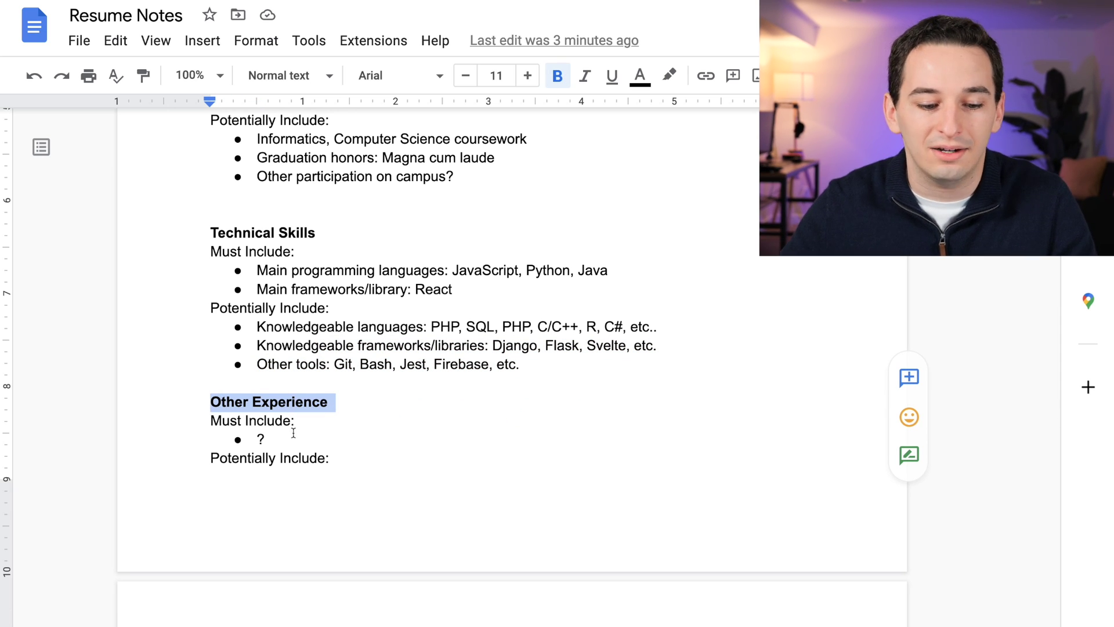
left_click_drag(292, 439, 212, 417)
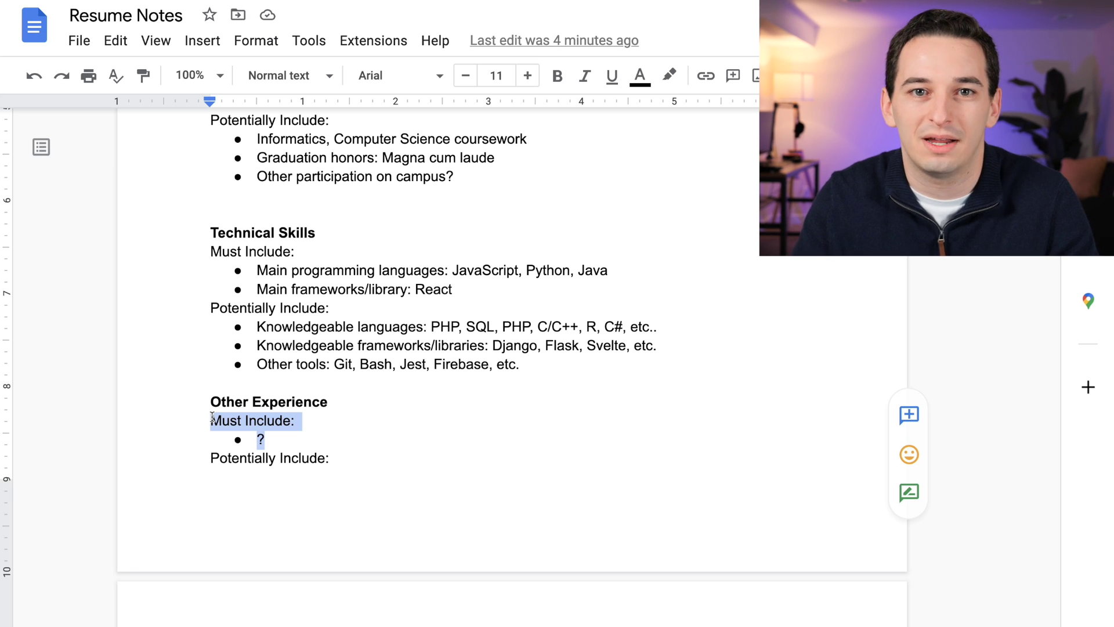
scroll(212, 417, "down", 3)
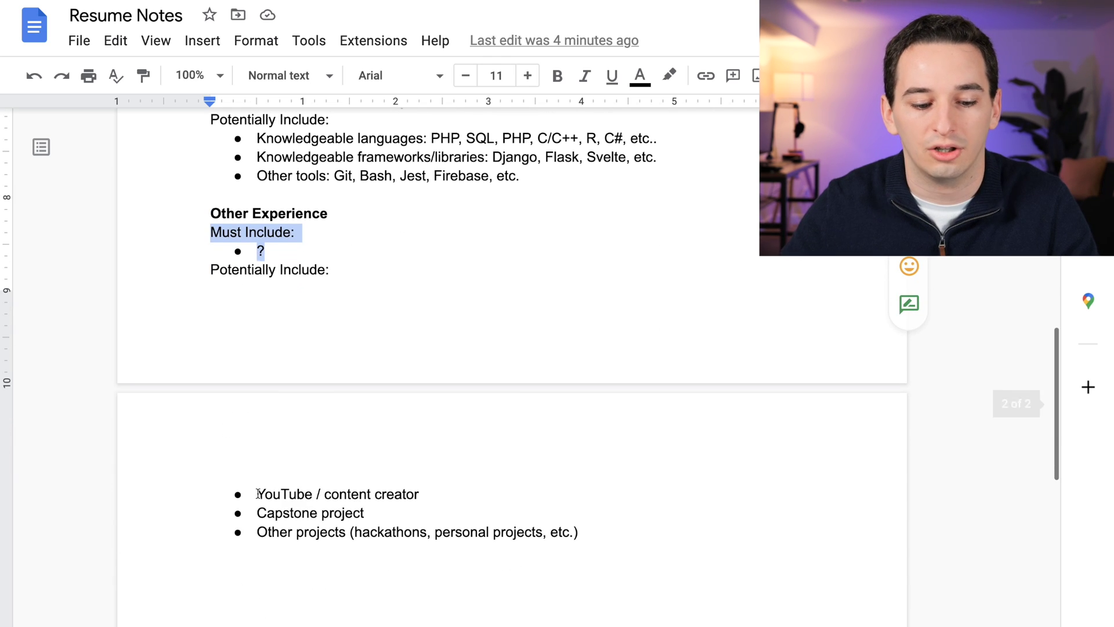
left_click_drag(257, 494, 452, 498)
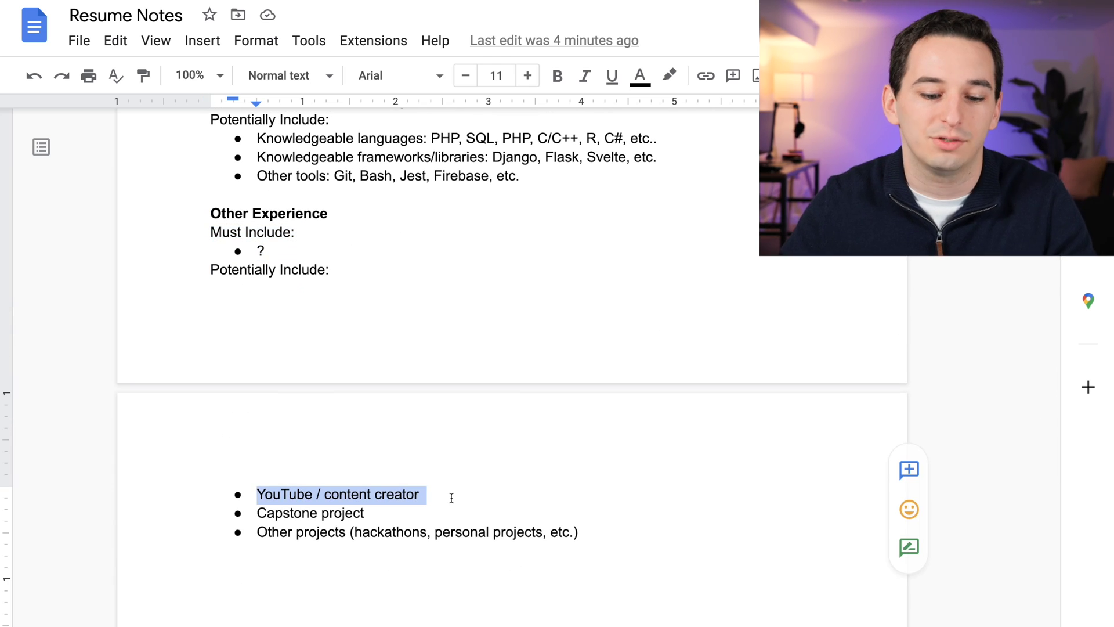
left_click_drag(255, 509, 381, 512)
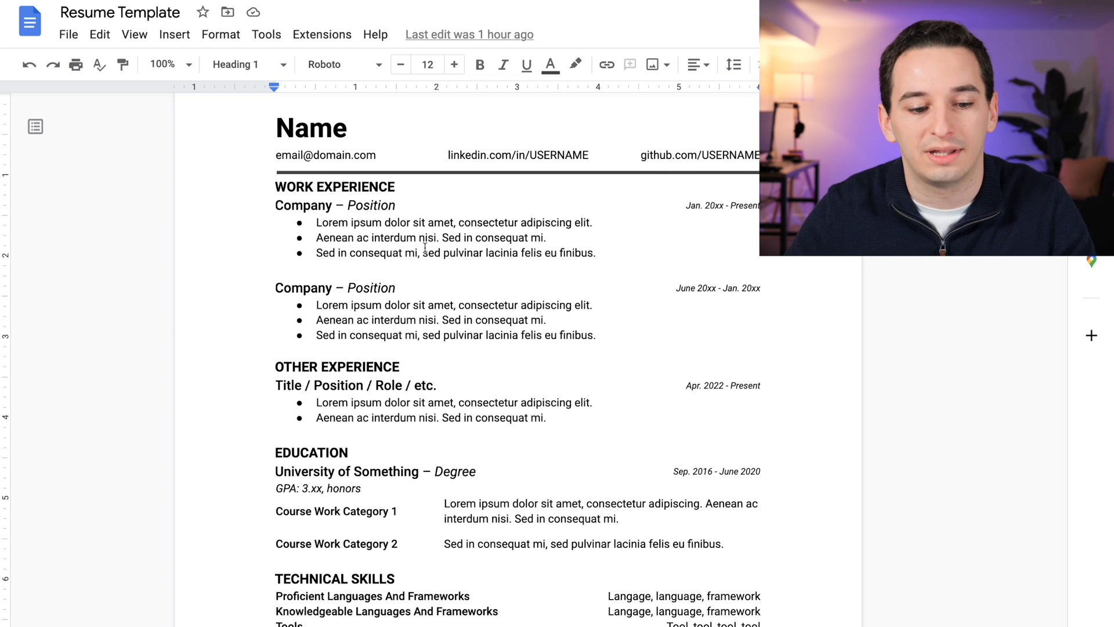
left_click_drag(275, 189, 429, 346)
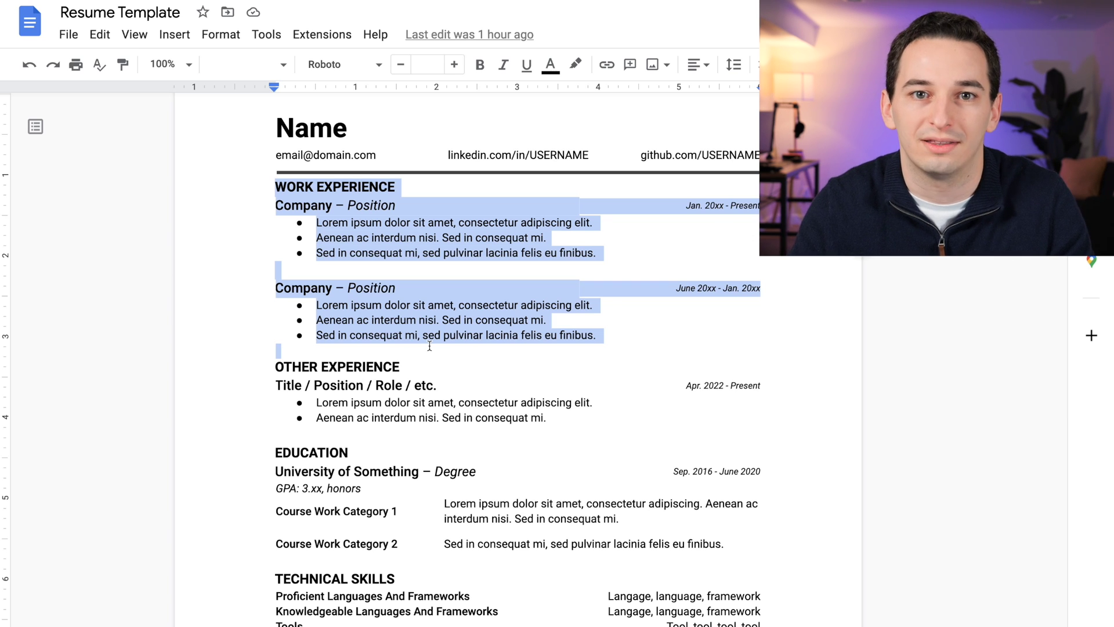
left_click(371, 208)
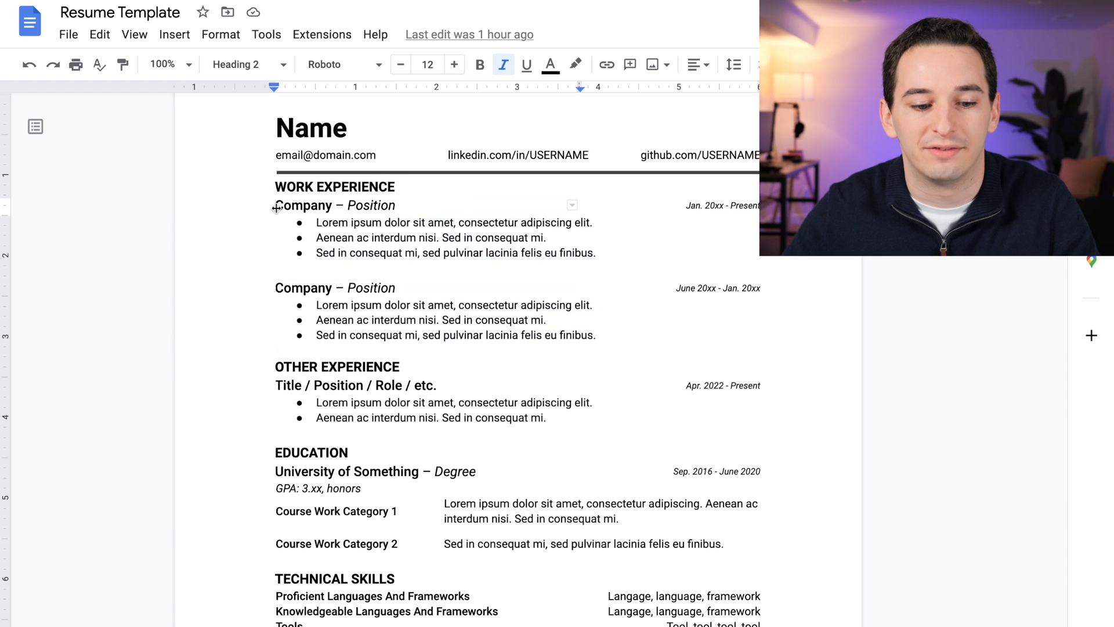
double_click(351, 204)
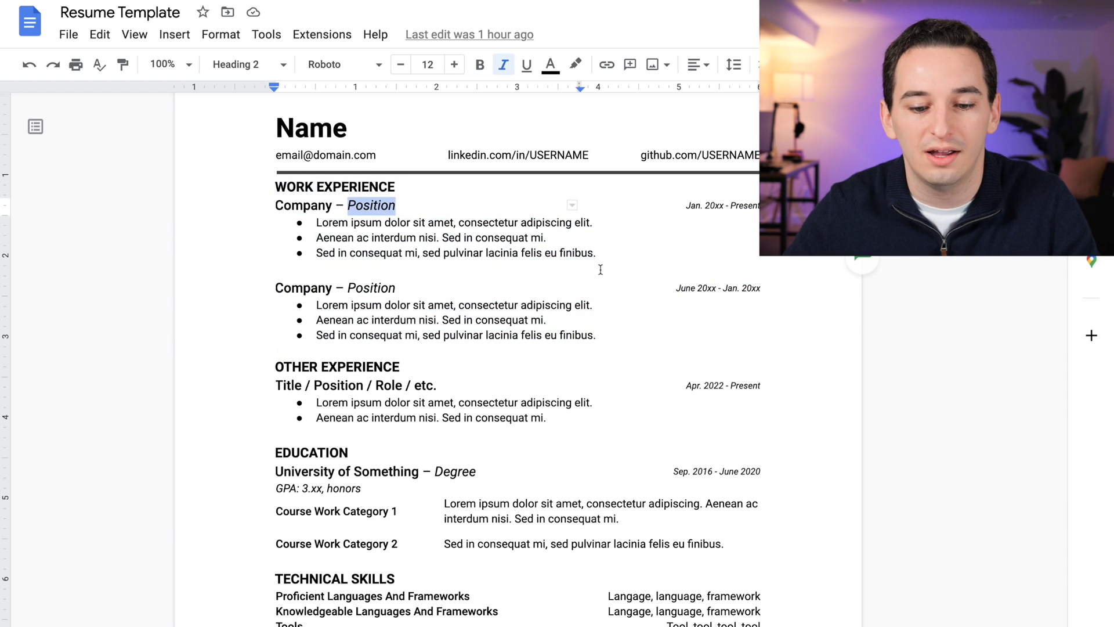
left_click_drag(598, 254, 338, 223)
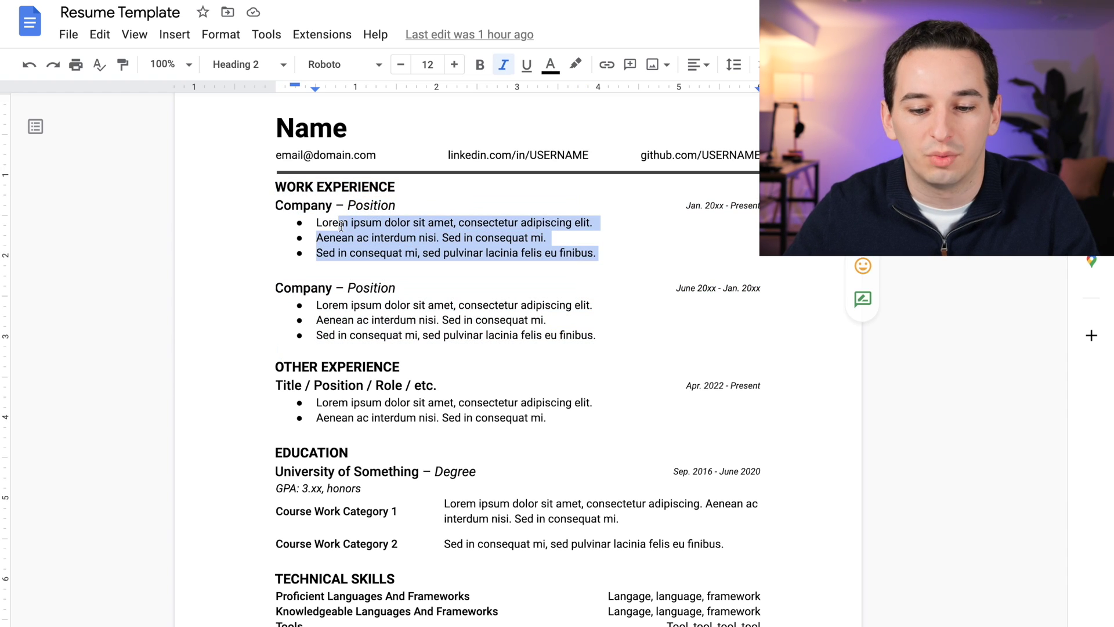
triple_click(705, 204)
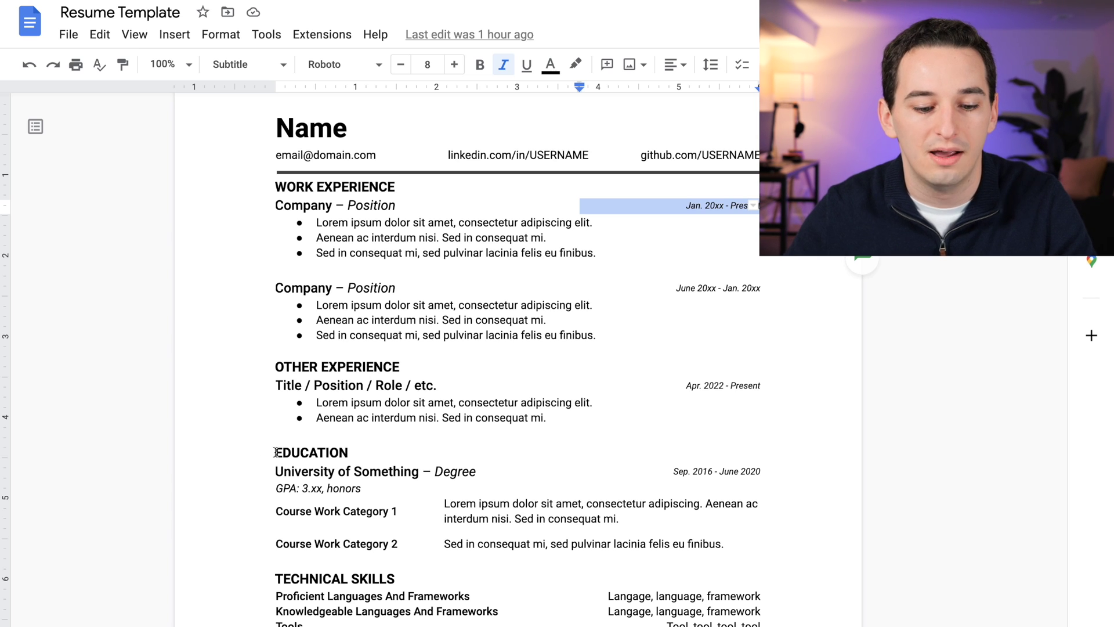
triple_click(340, 475)
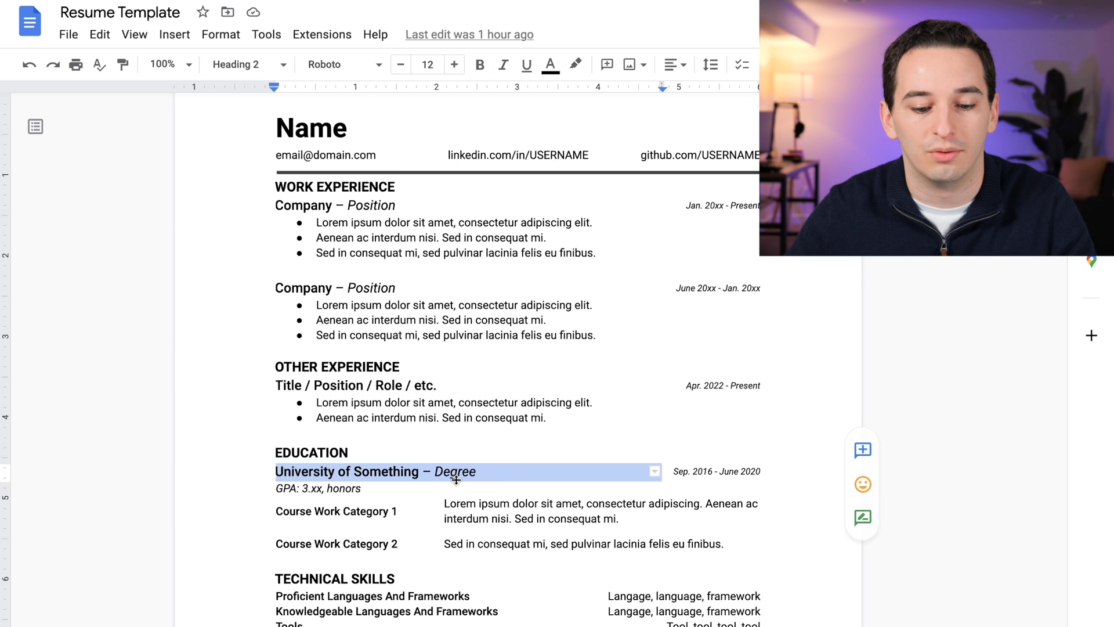
triple_click(318, 489)
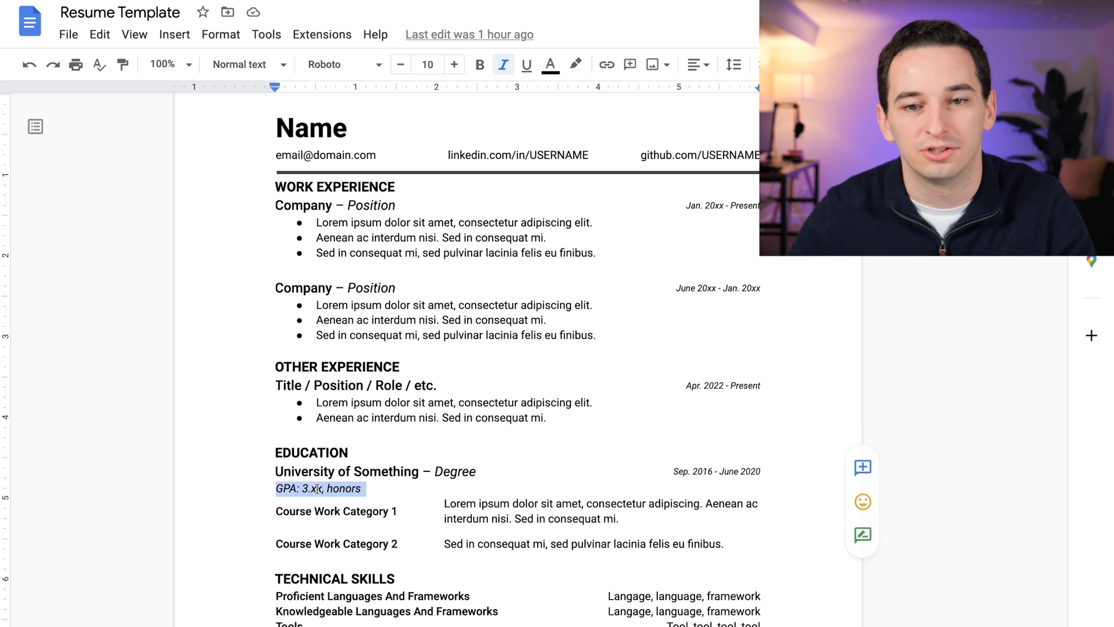
triple_click(694, 471)
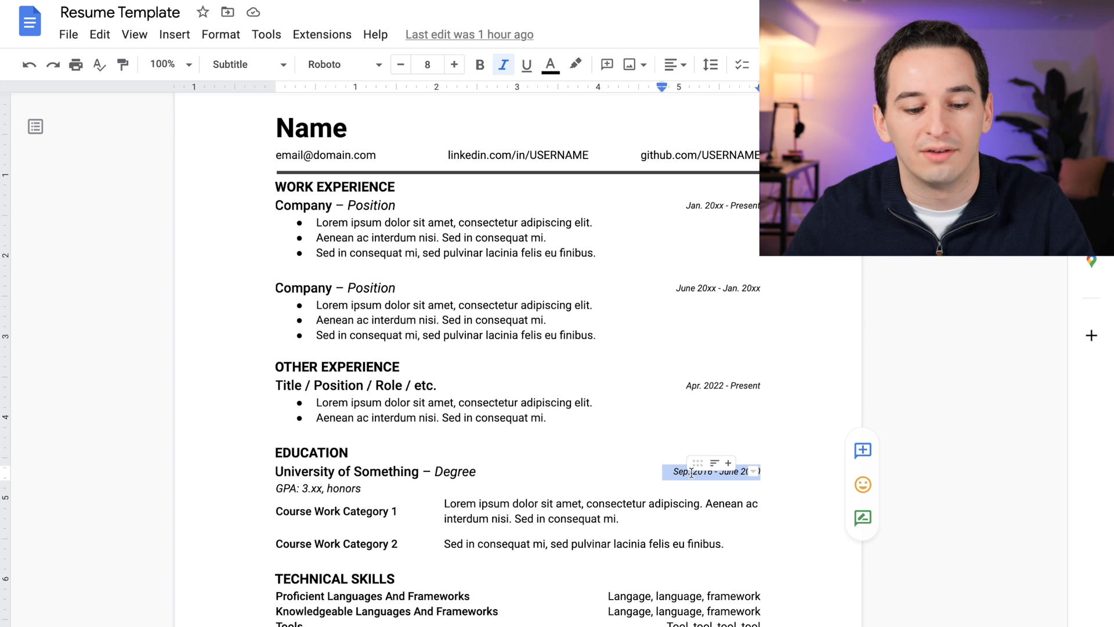
triple_click(315, 511)
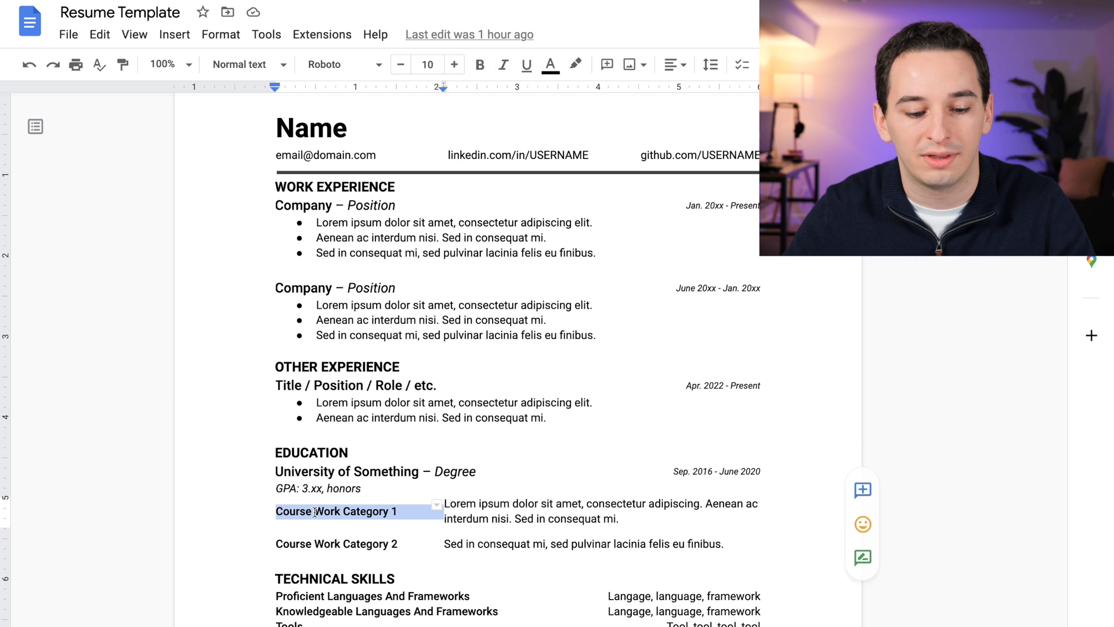
left_click(314, 548)
triple_click(514, 515)
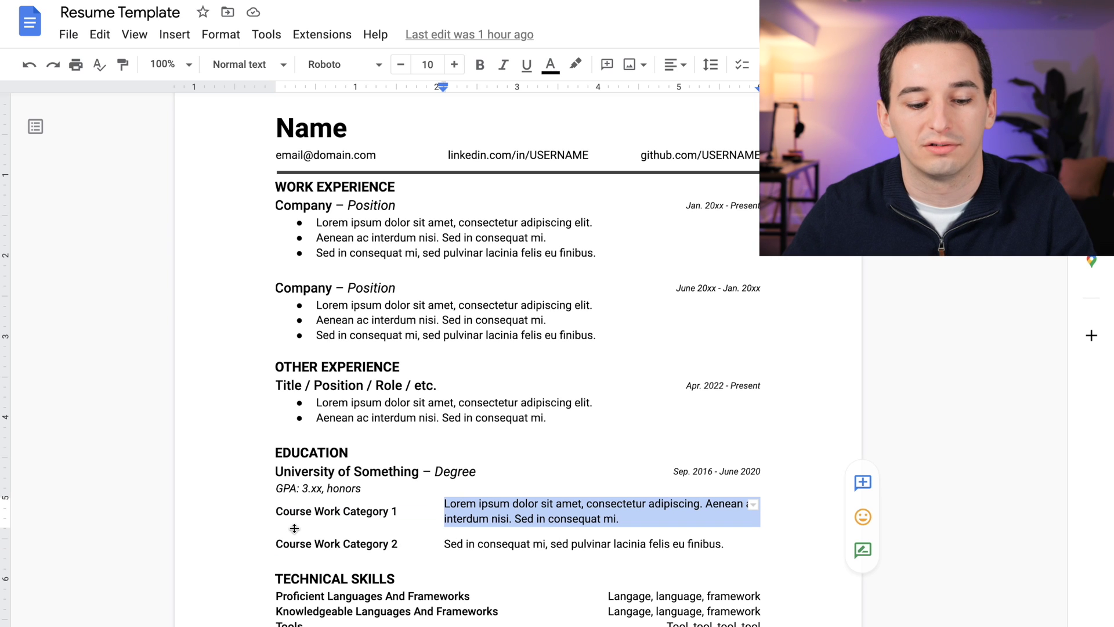
scroll(337, 569, "down", 5)
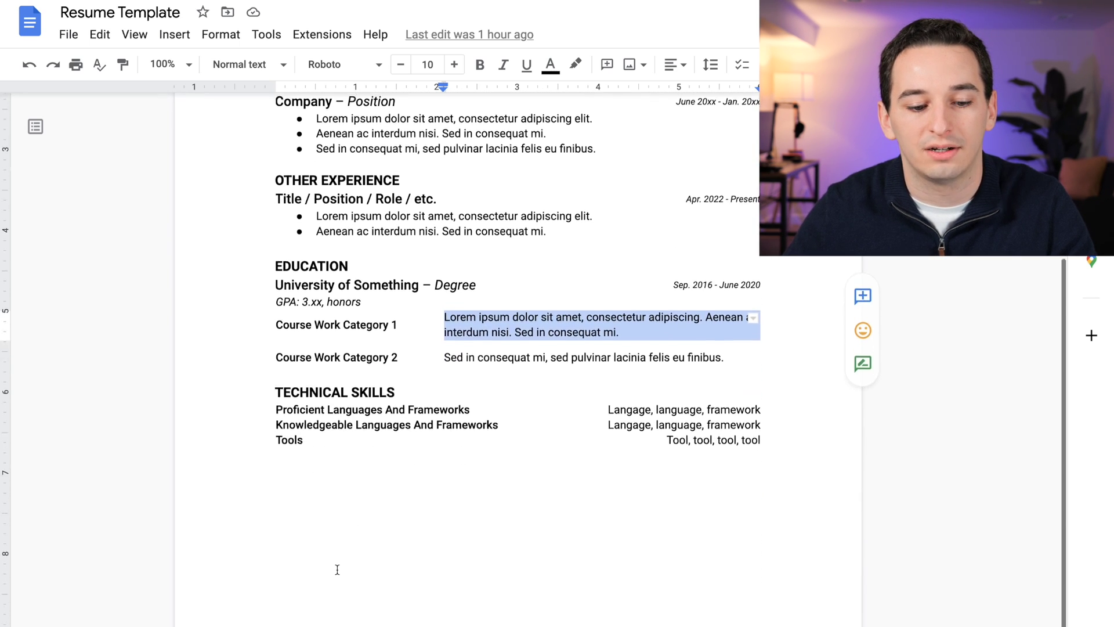
left_click_drag(336, 370, 262, 318)
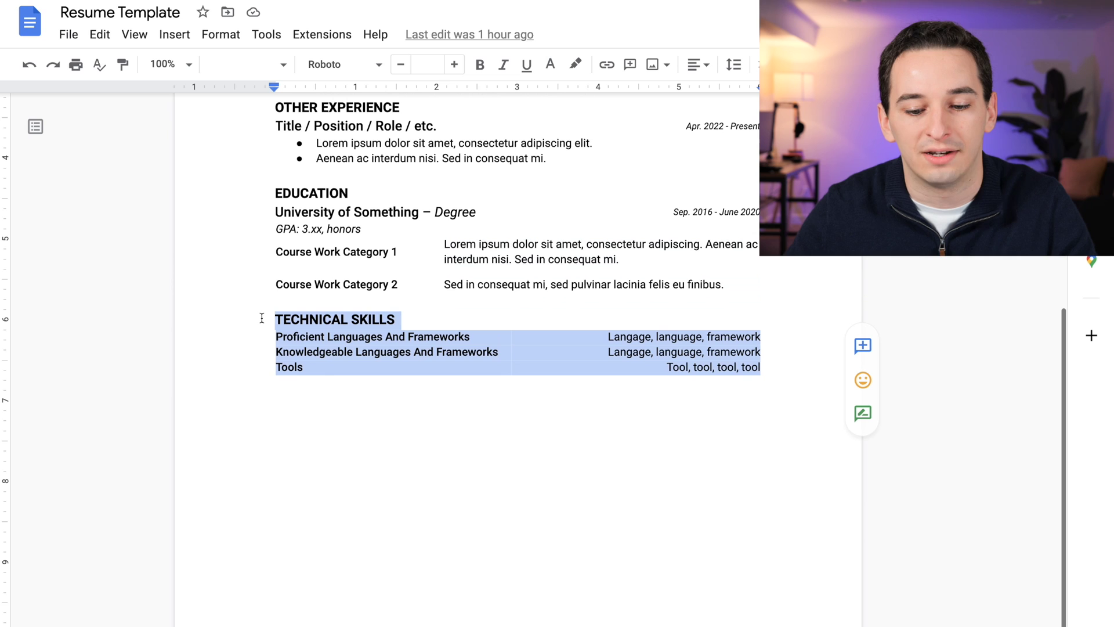
left_click(334, 400)
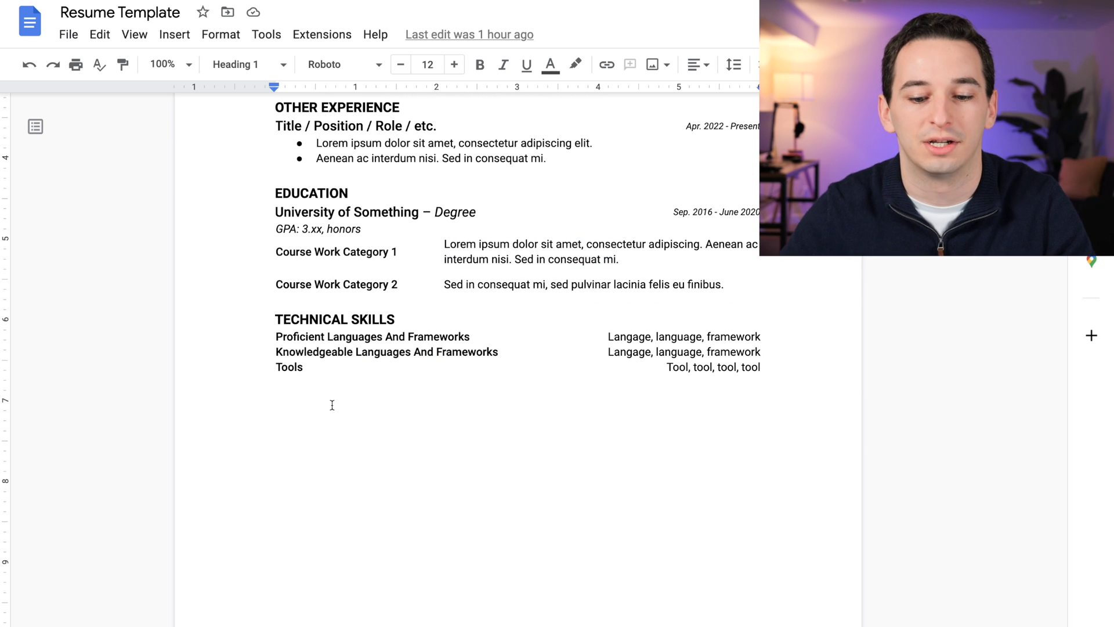
triple_click(327, 338)
triple_click(311, 352)
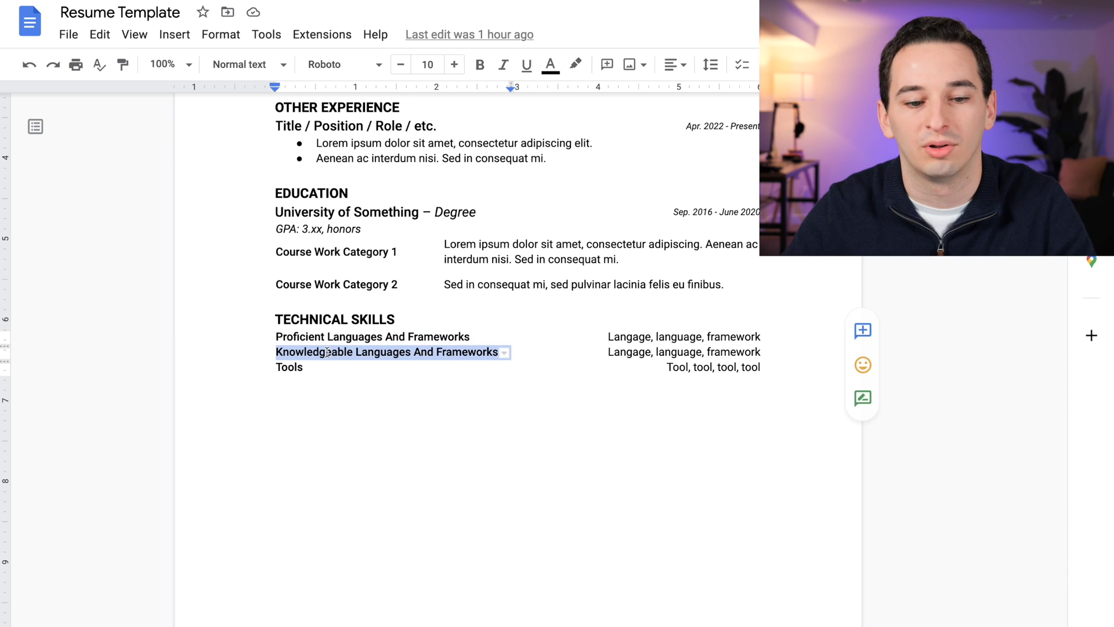
triple_click(289, 368)
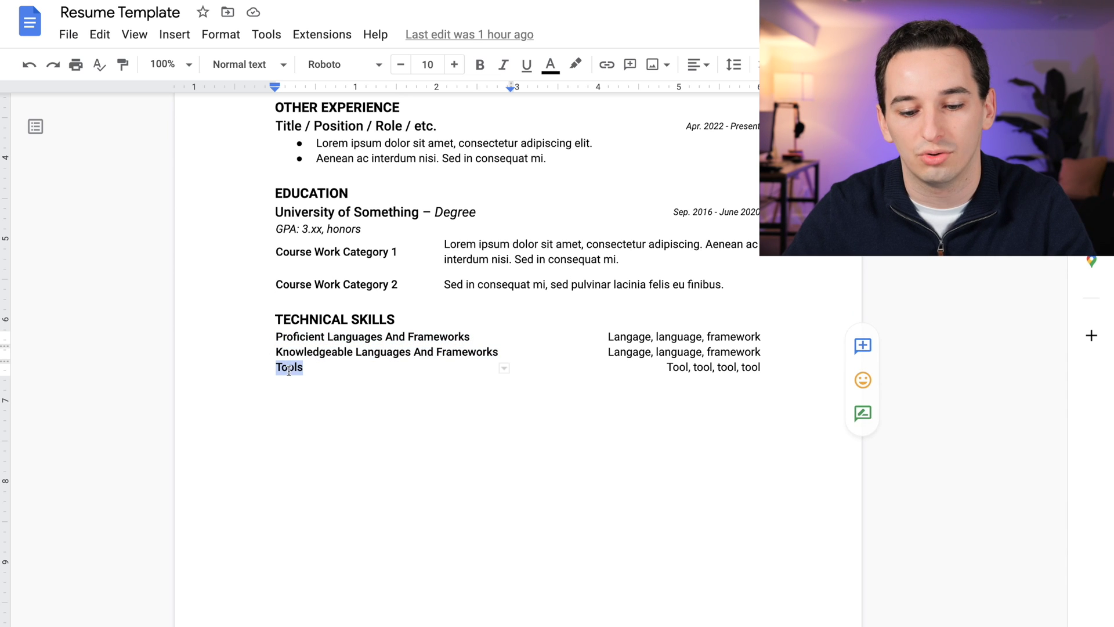
triple_click(725, 336)
triple_click(725, 353)
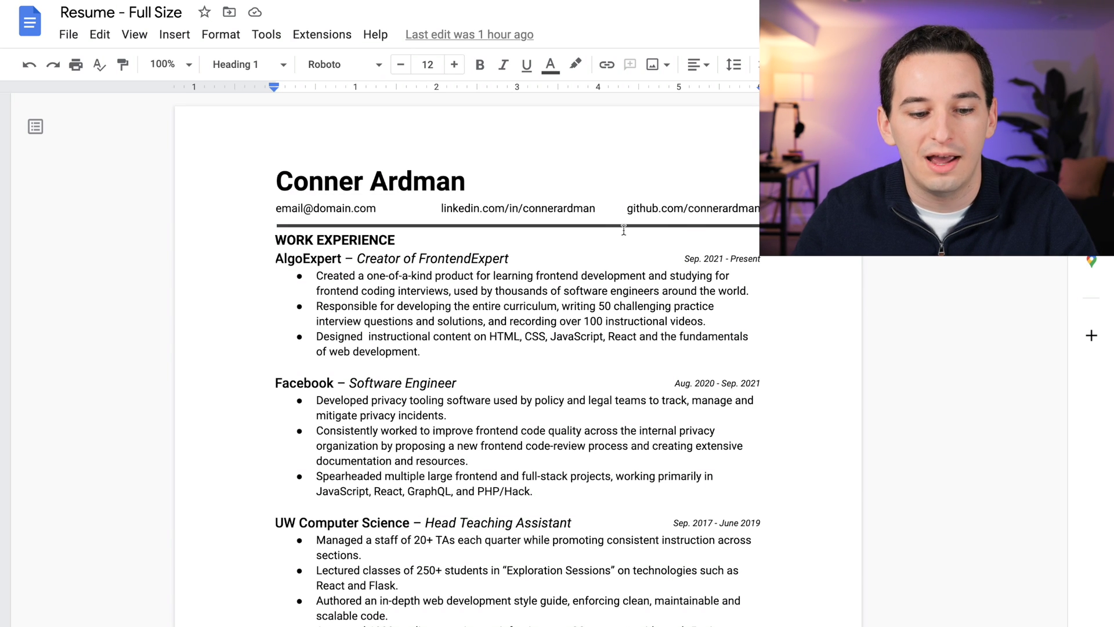
scroll(624, 230, "down", 1)
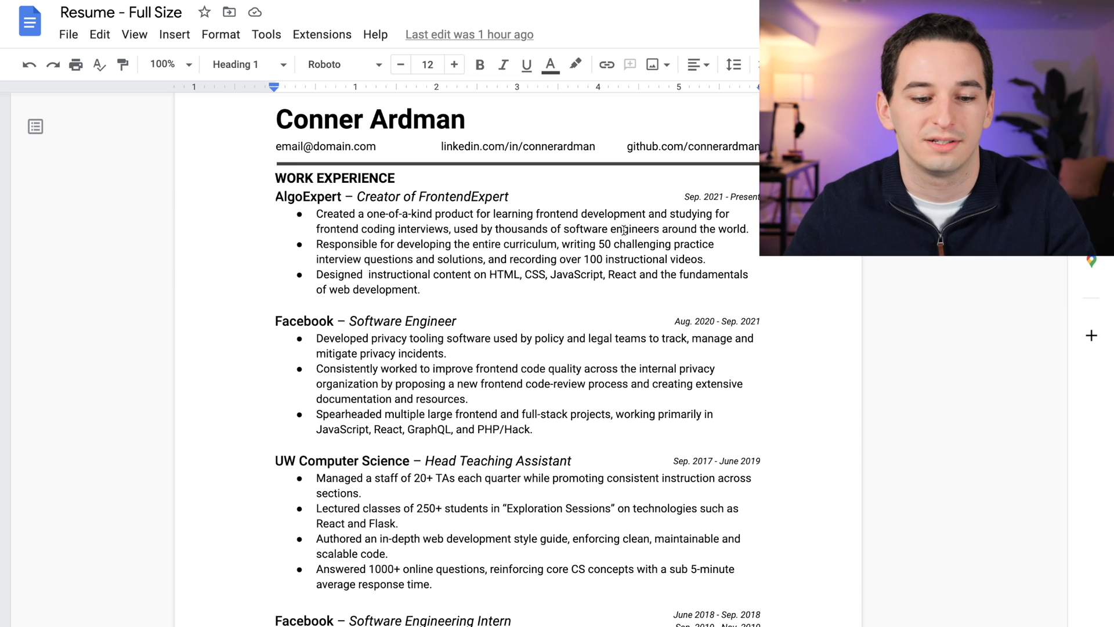
triple_click(293, 193)
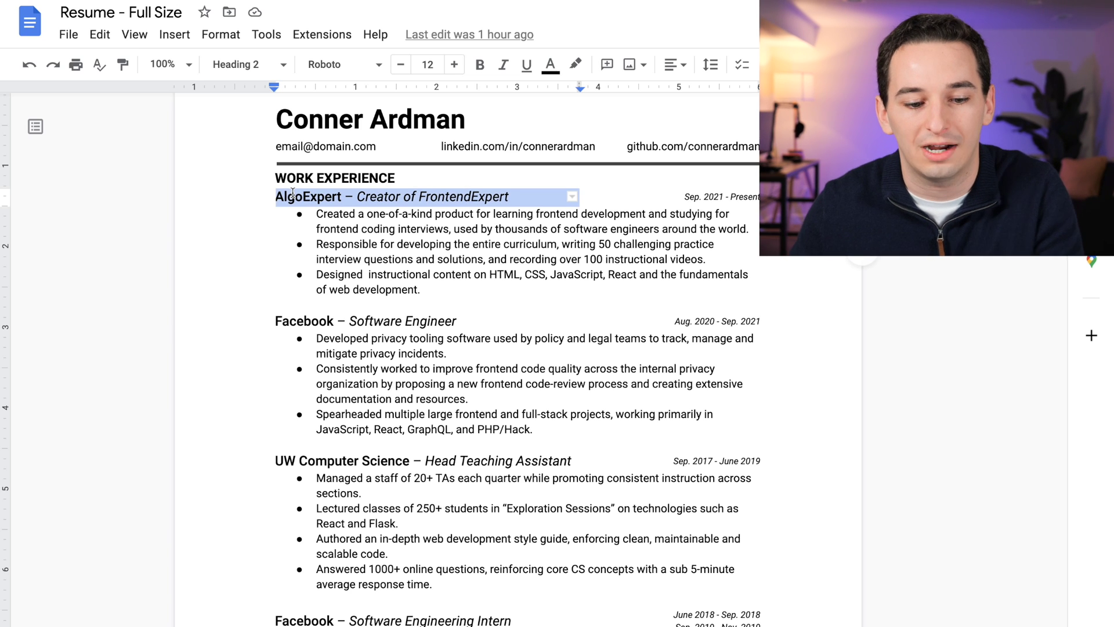
left_click_drag(445, 288, 349, 224)
left_click(350, 225)
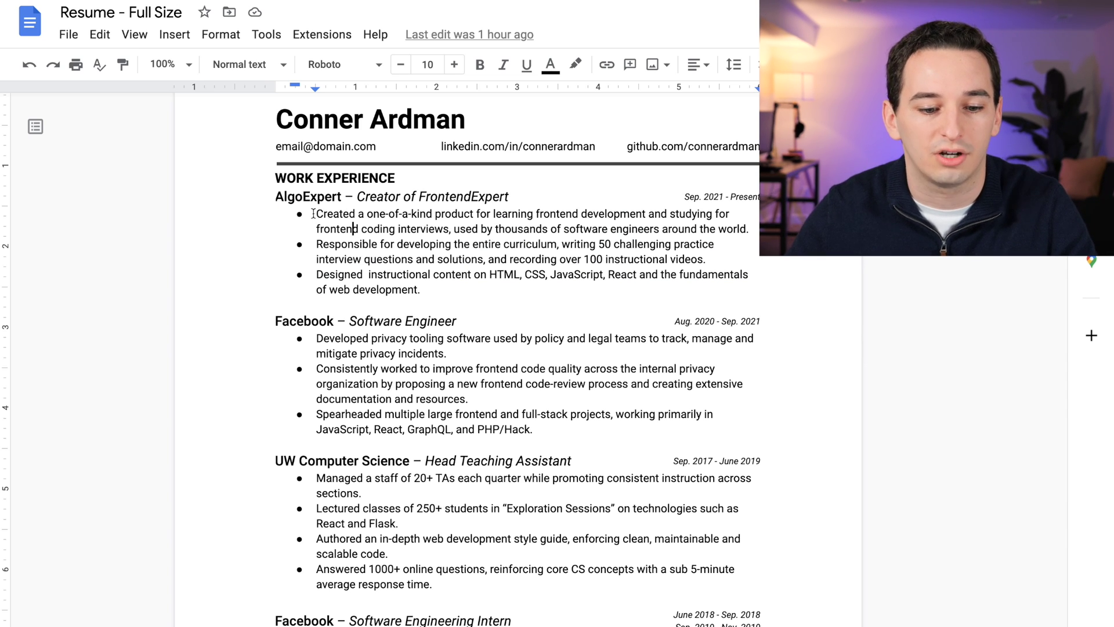
left_click_drag(320, 214, 362, 214)
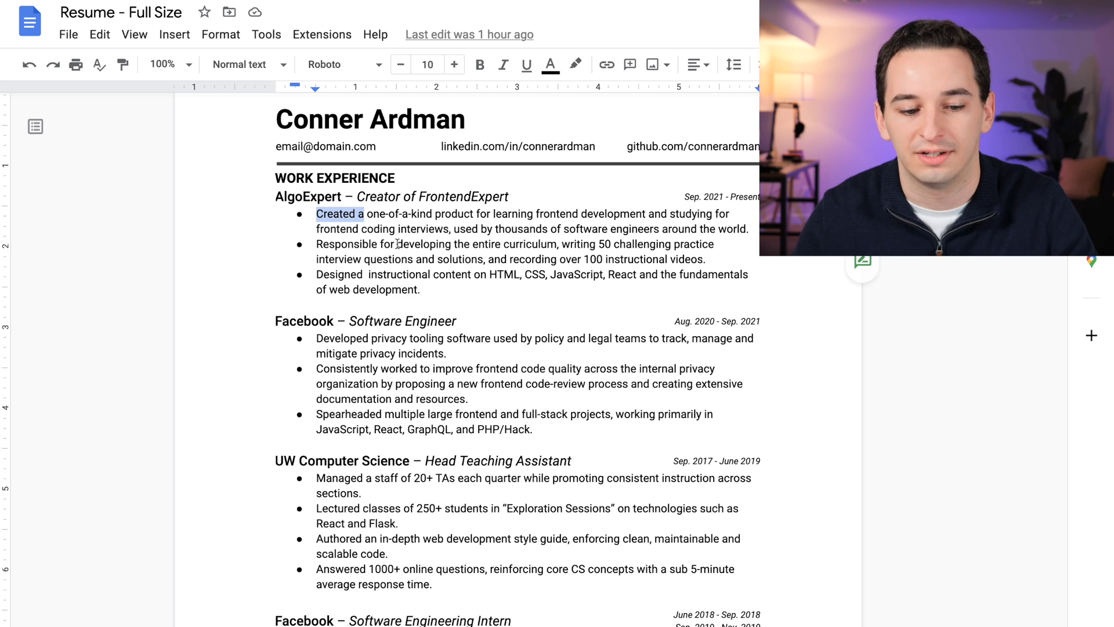
left_click(368, 229)
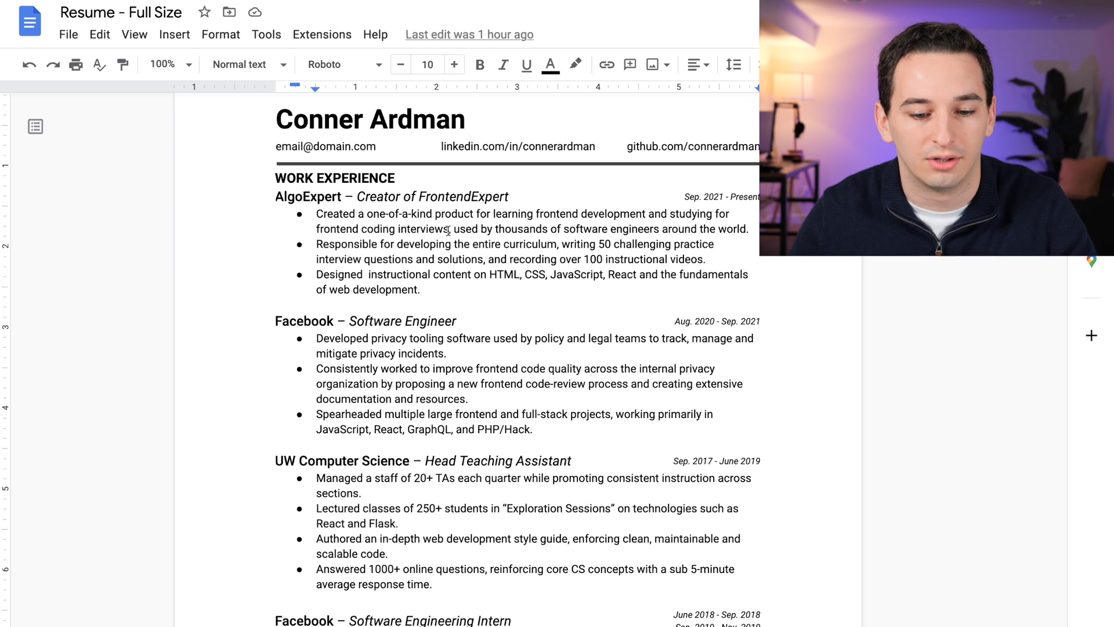
left_click_drag(456, 229, 756, 232)
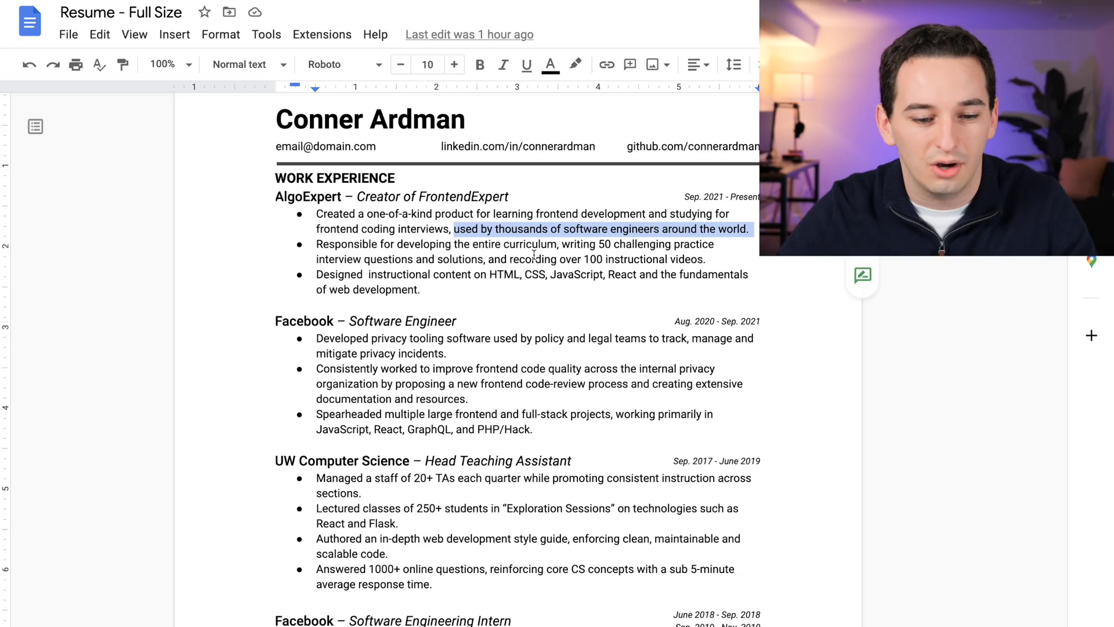
scroll(461, 273, "down", 1)
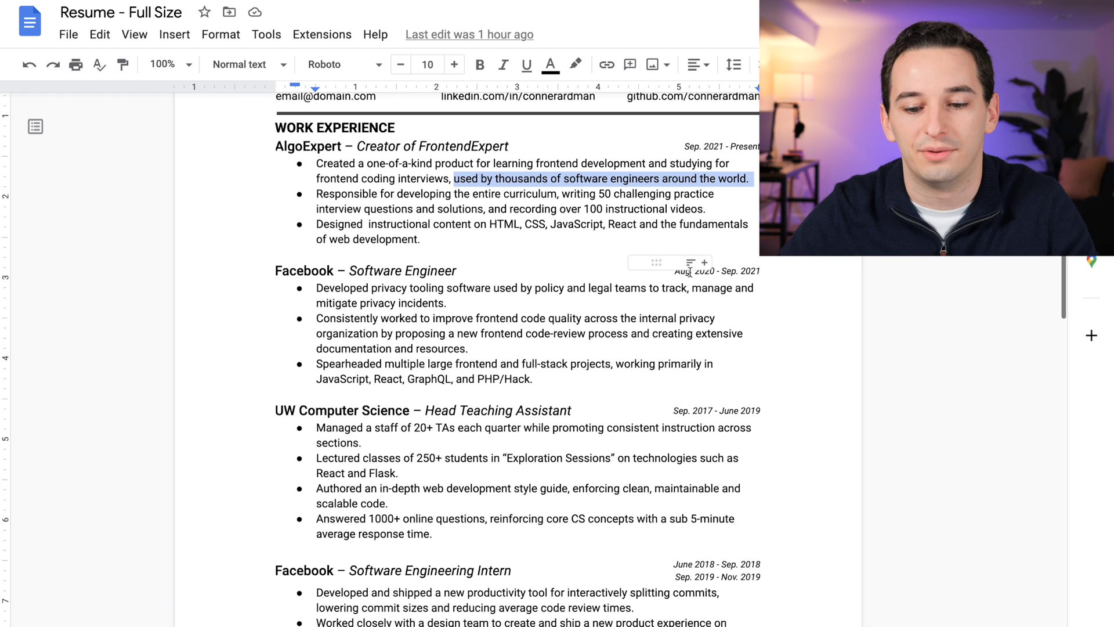
triple_click(735, 277)
left_click(634, 319)
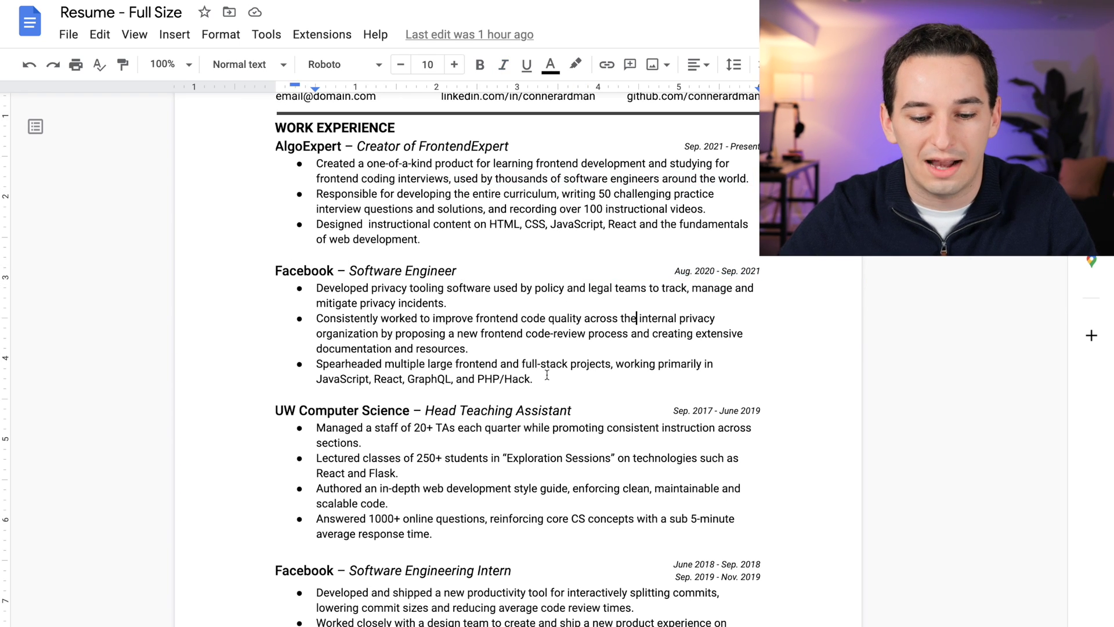
left_click(589, 382)
left_click_drag(589, 382, 319, 290)
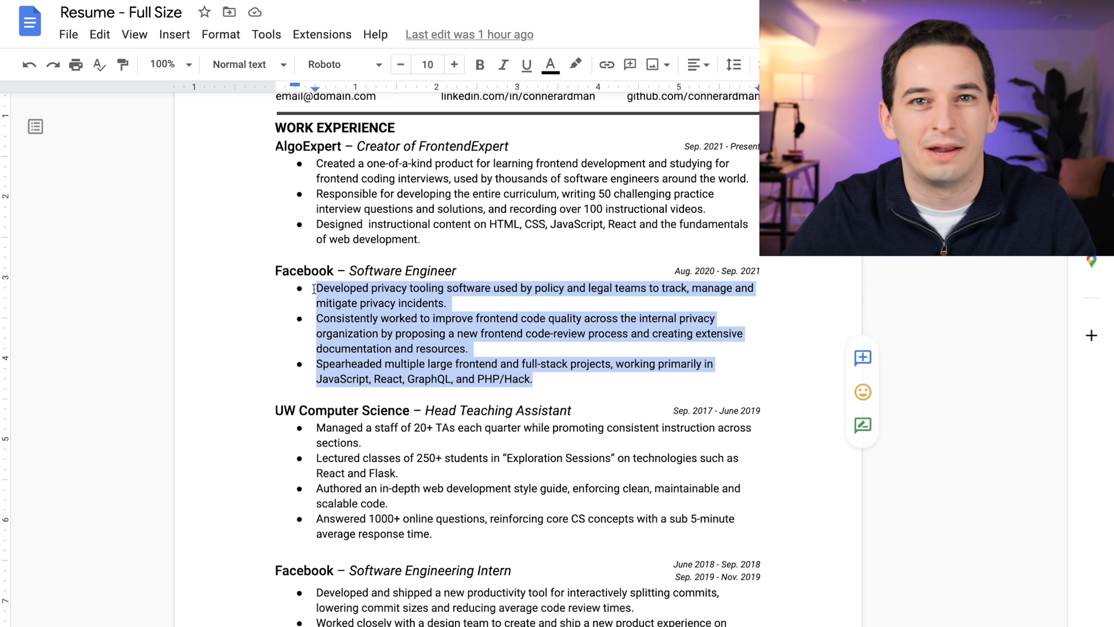
left_click(352, 304)
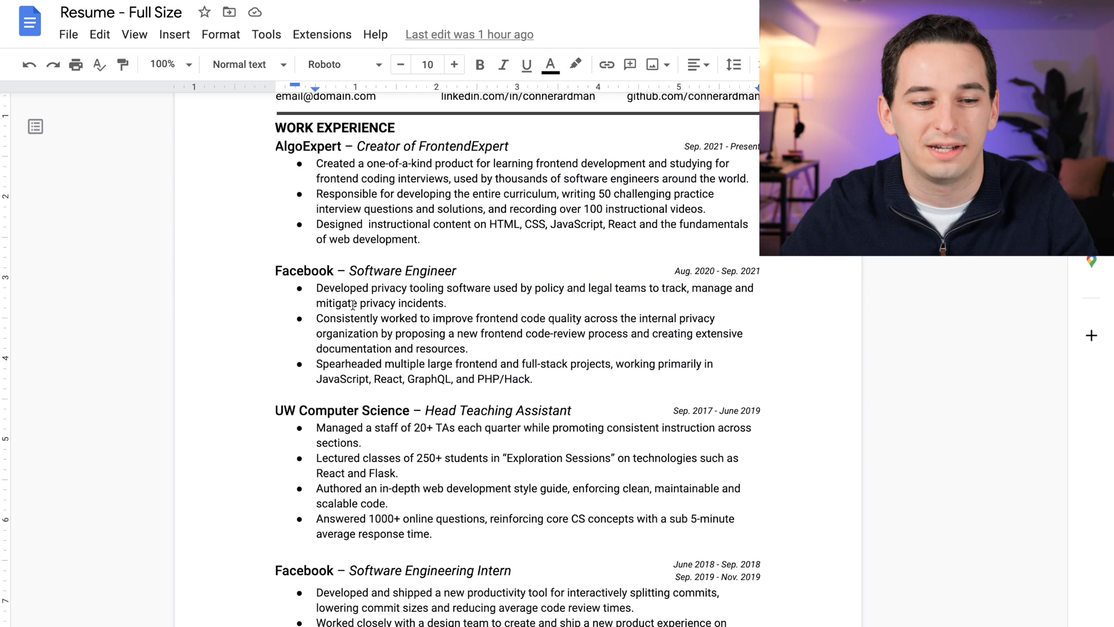
scroll(353, 305, "down", 1)
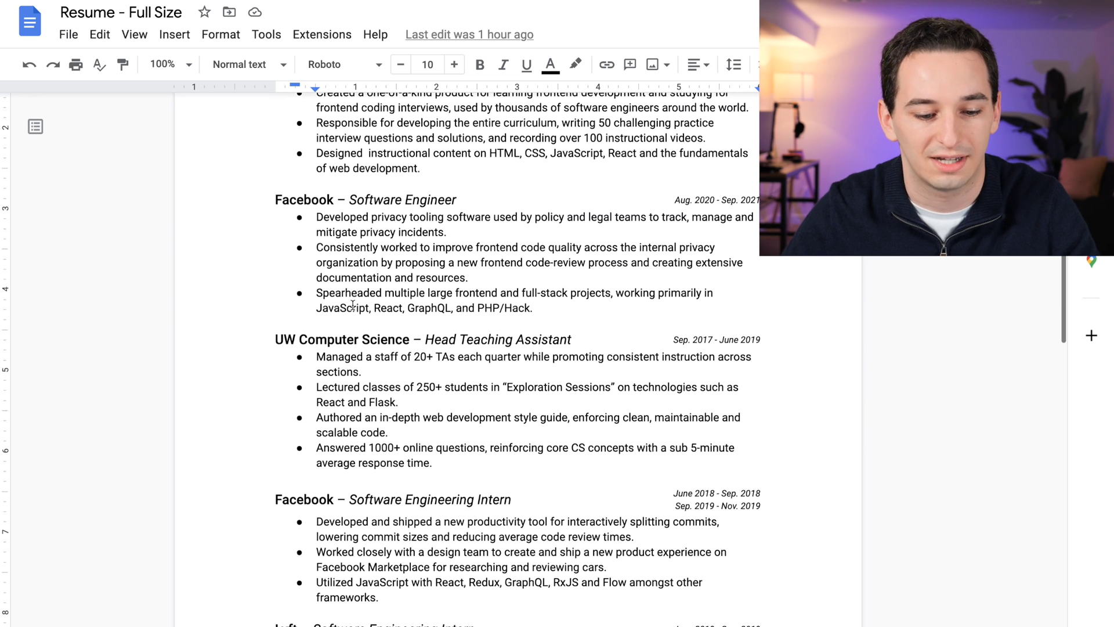
scroll(353, 304, "down", 1)
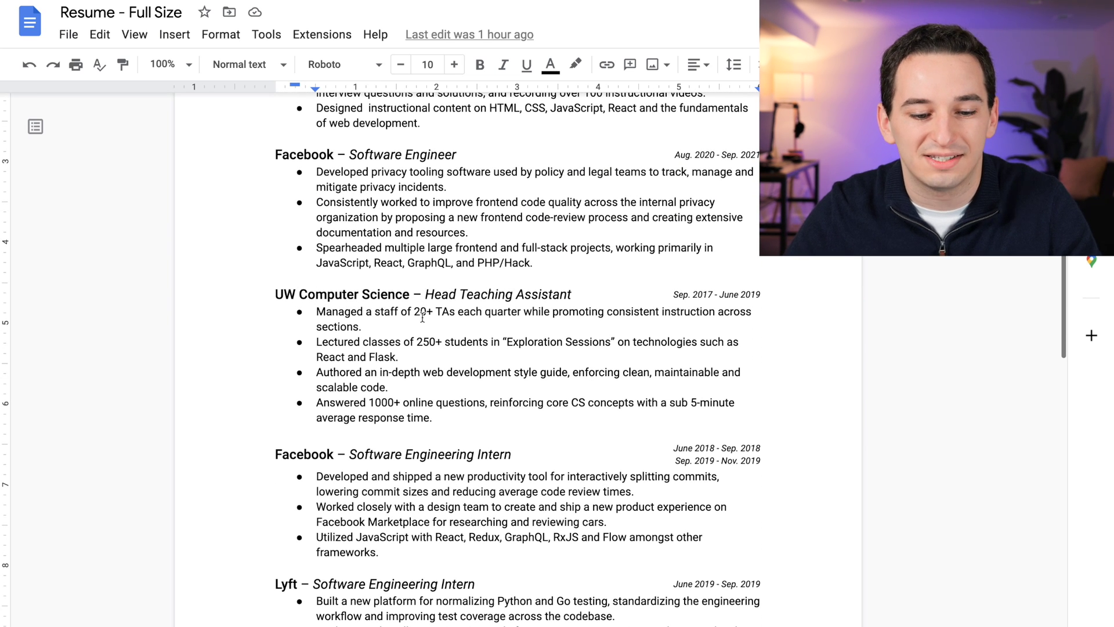
scroll(482, 307, "down", 1)
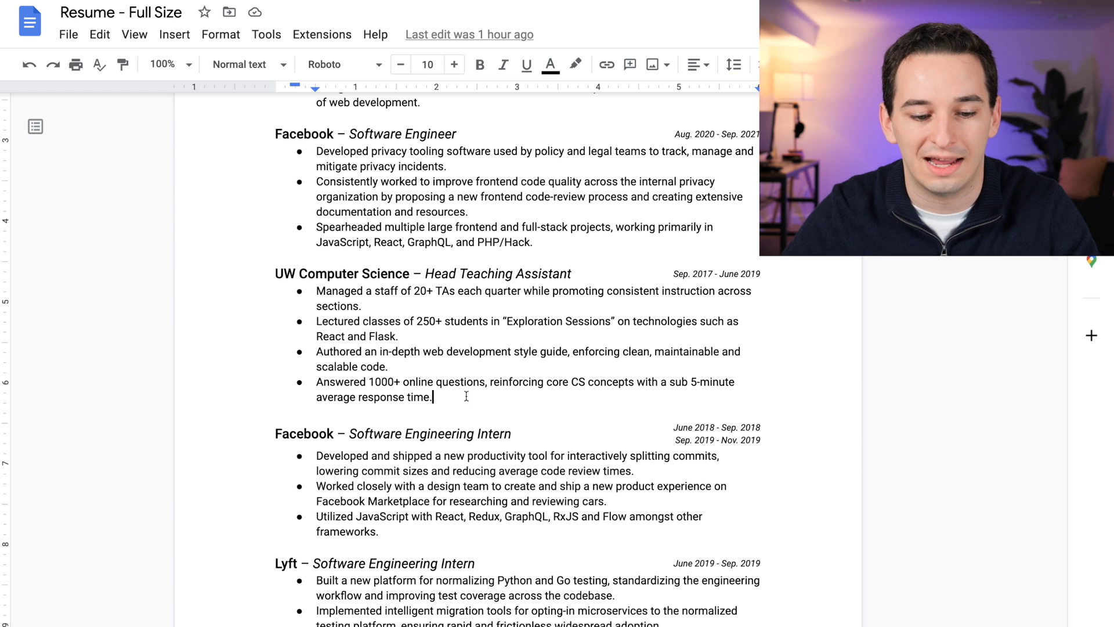
left_click_drag(465, 394, 316, 297)
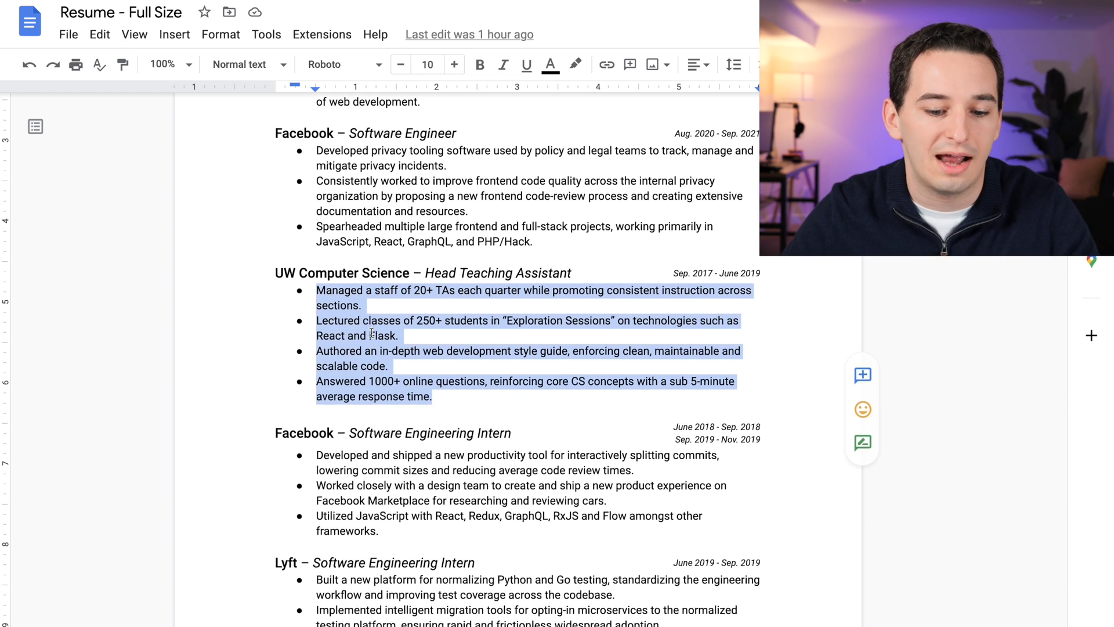
scroll(371, 334, "down", 3)
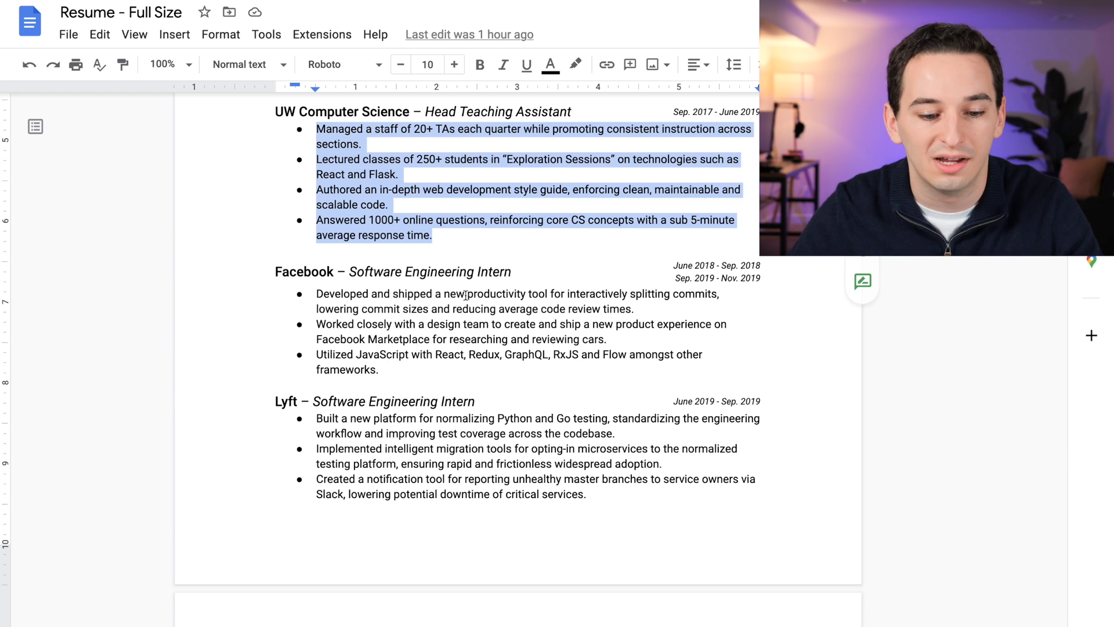
left_click(677, 268)
left_click_drag(675, 267, 775, 282)
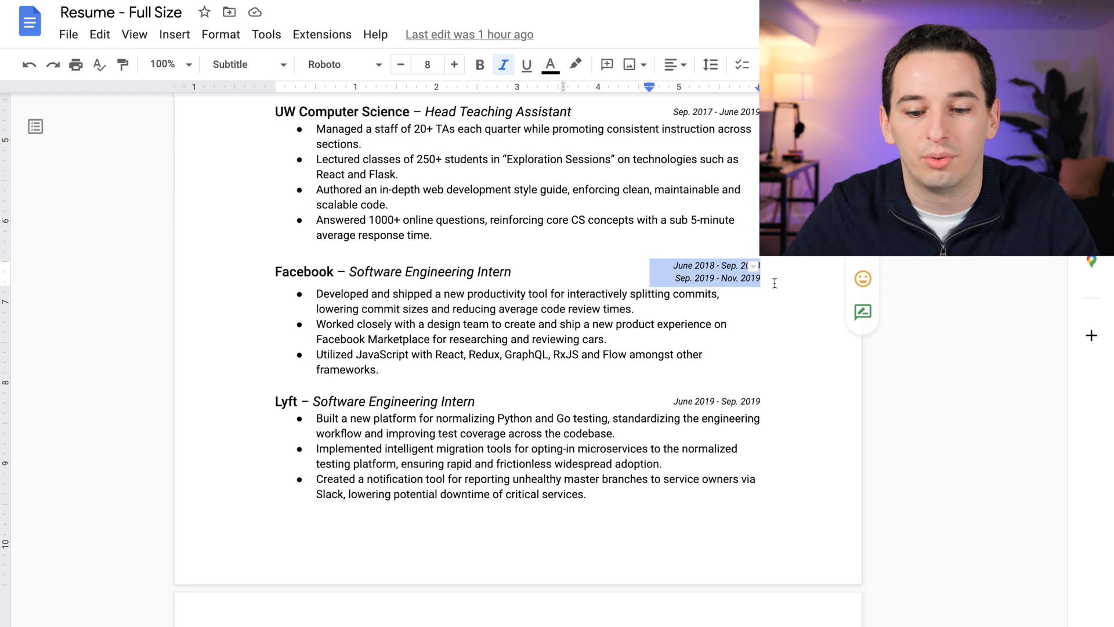
left_click(683, 305)
left_click_drag(598, 494, 406, 405)
scroll(406, 405, "down", 1)
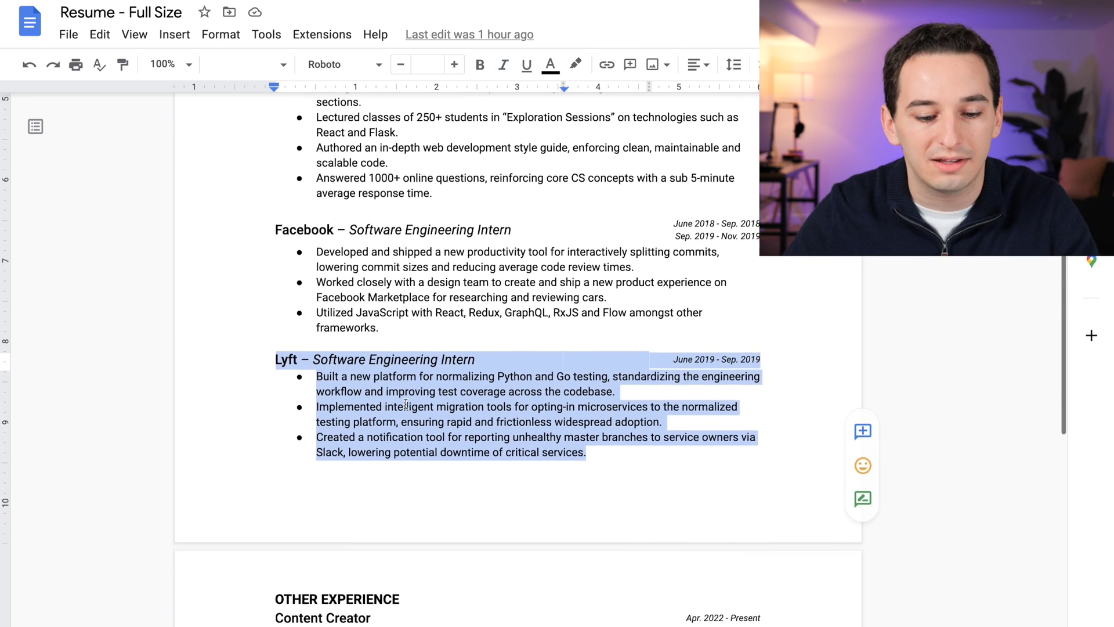
scroll(406, 404, "down", 5)
left_click_drag(274, 353, 431, 390)
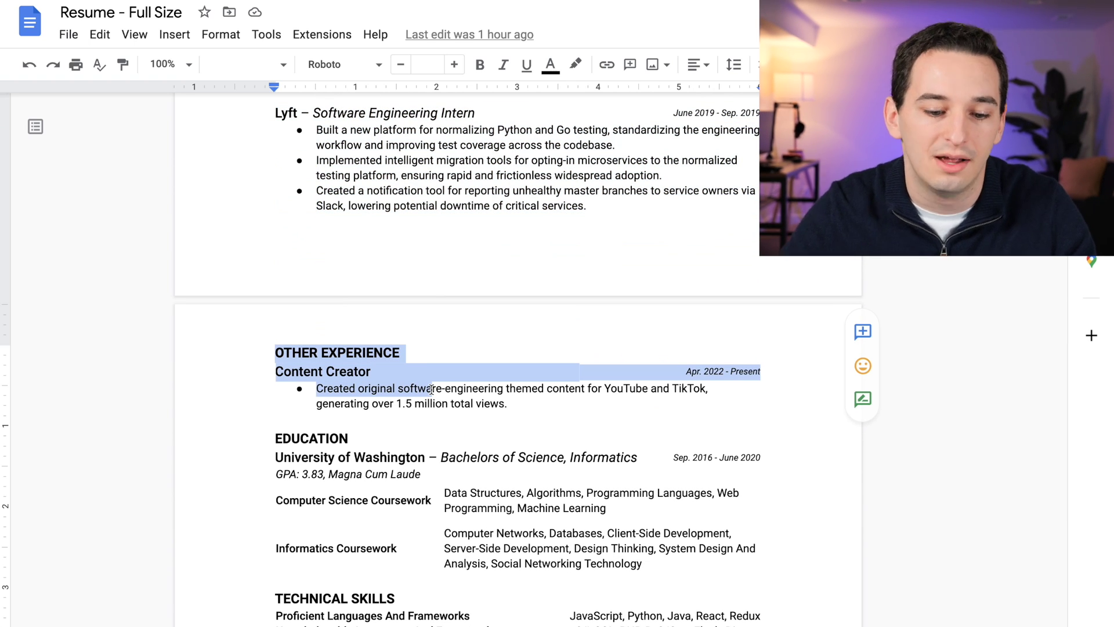
left_click(385, 373)
left_click_drag(385, 373, 265, 373)
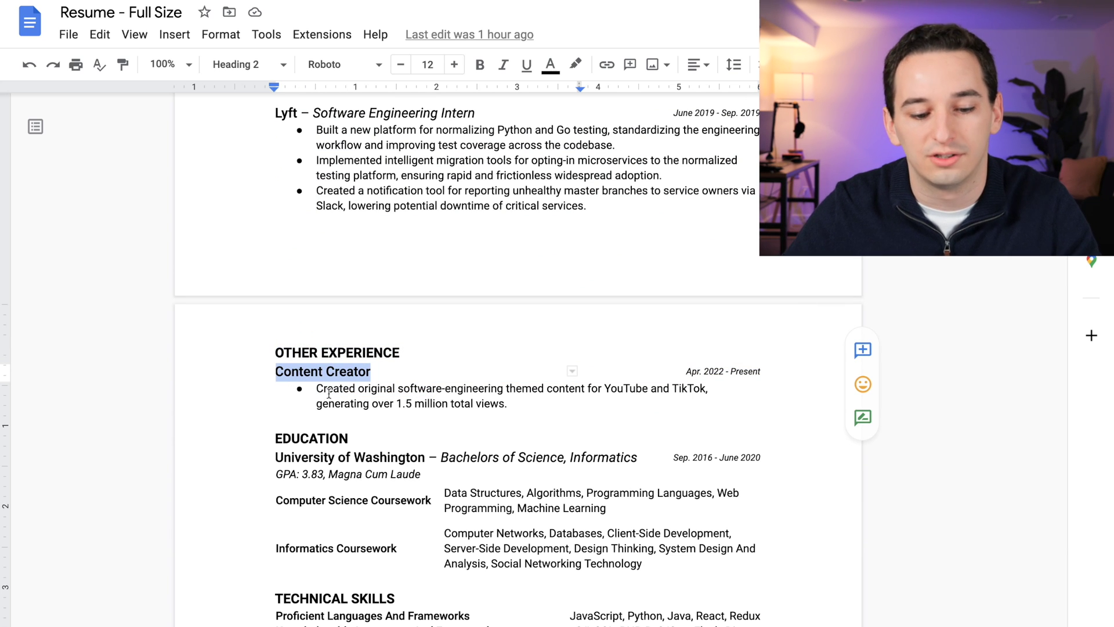
left_click_drag(325, 390, 549, 393)
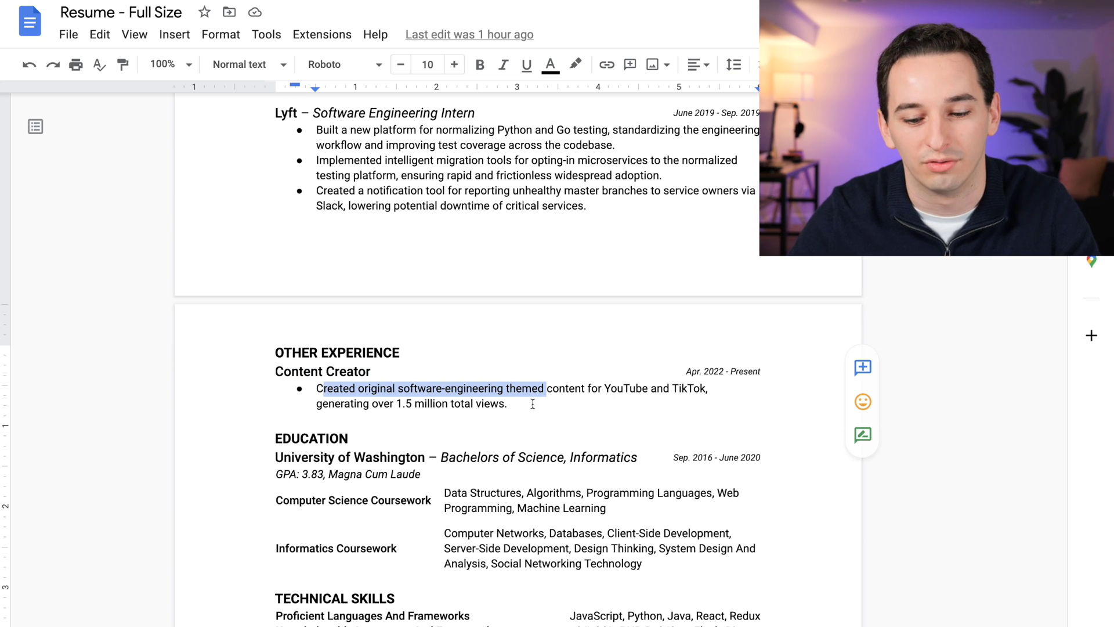
double_click(686, 390)
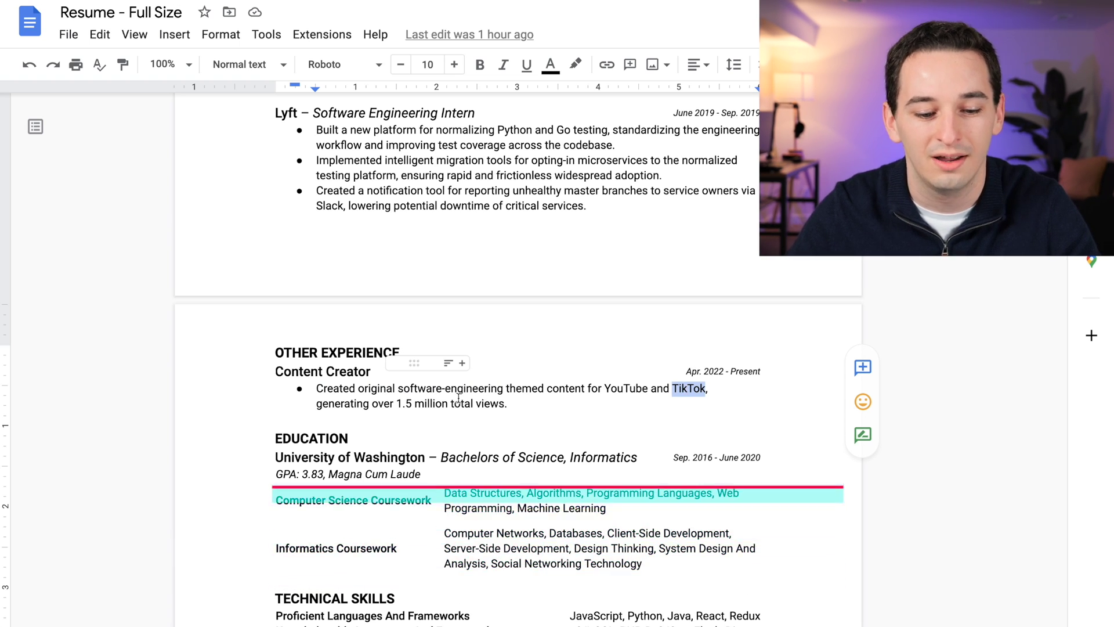
scroll(446, 398, "down", 3)
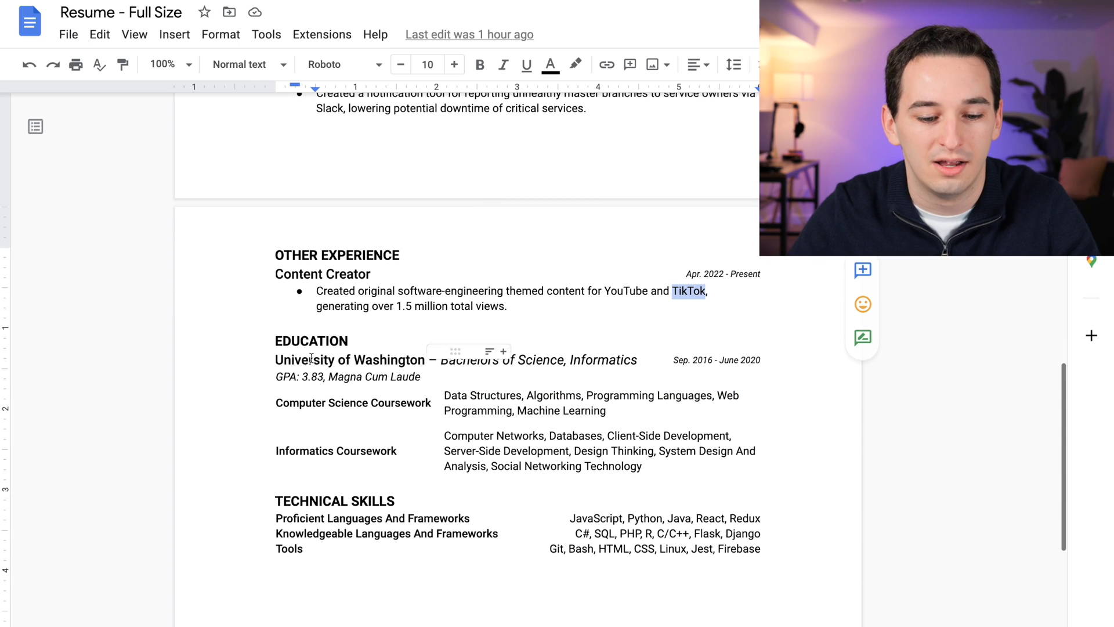
triple_click(317, 360)
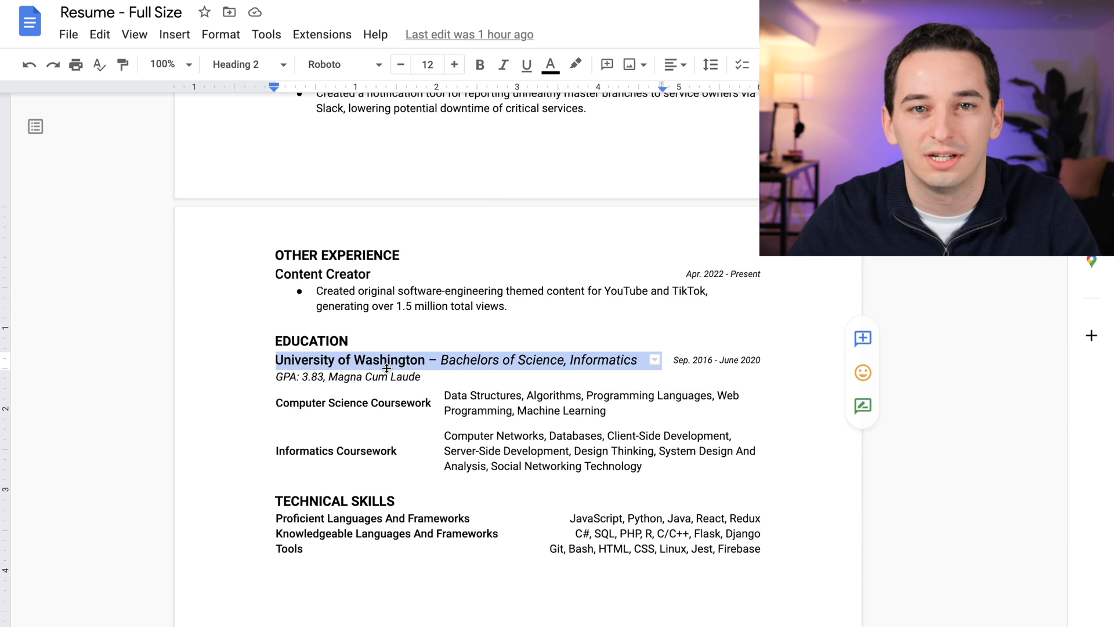
triple_click(684, 360)
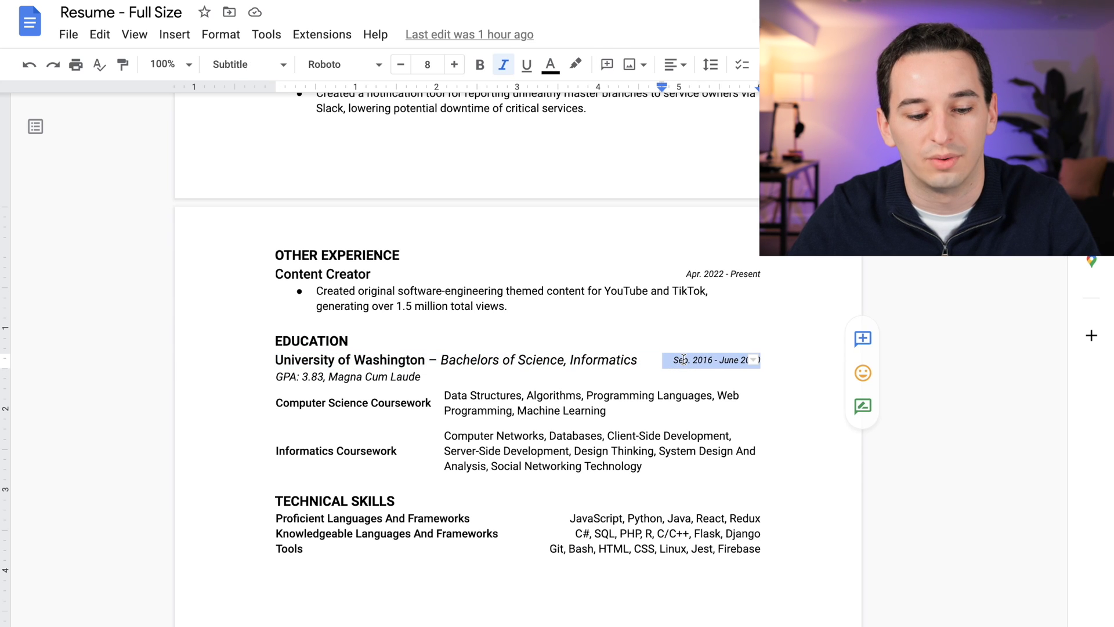
triple_click(317, 379)
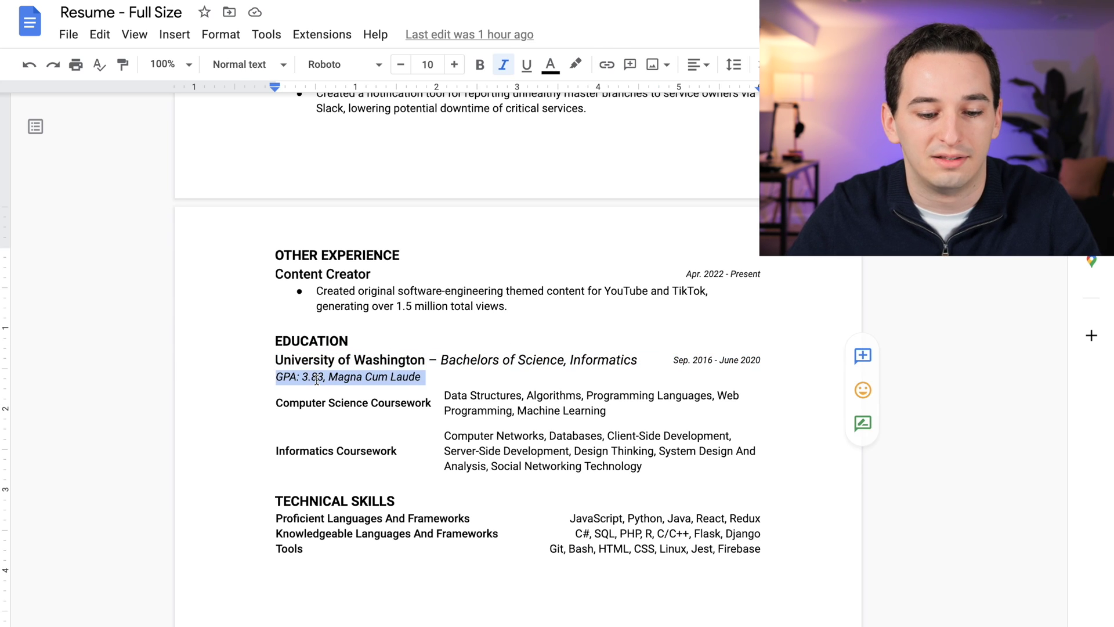
left_click(329, 378)
left_click_drag(328, 378, 421, 381)
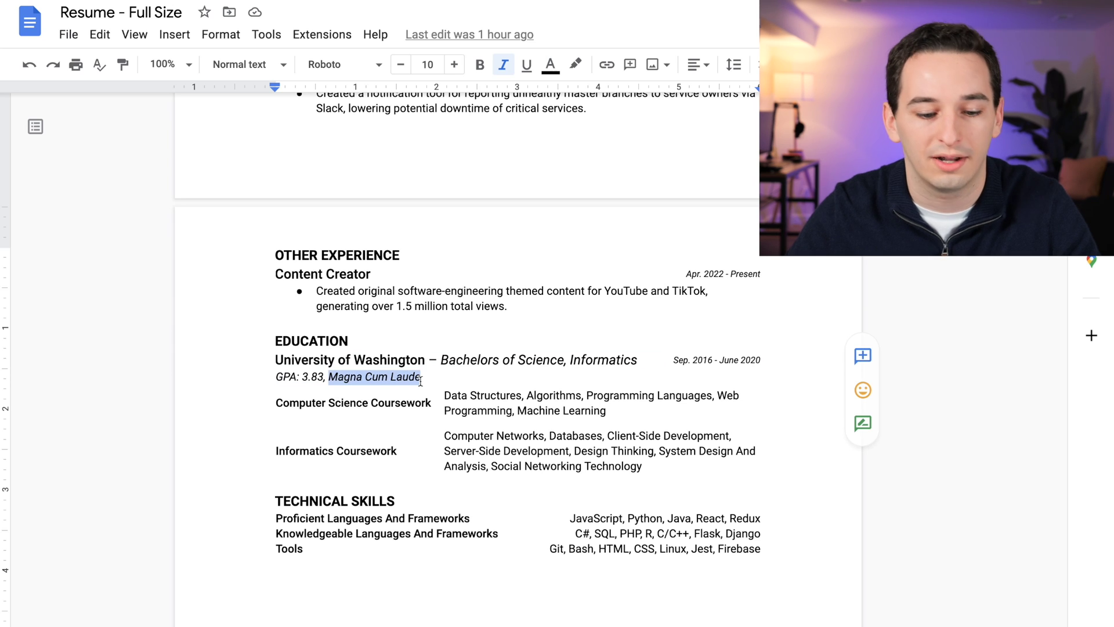
left_click(278, 403)
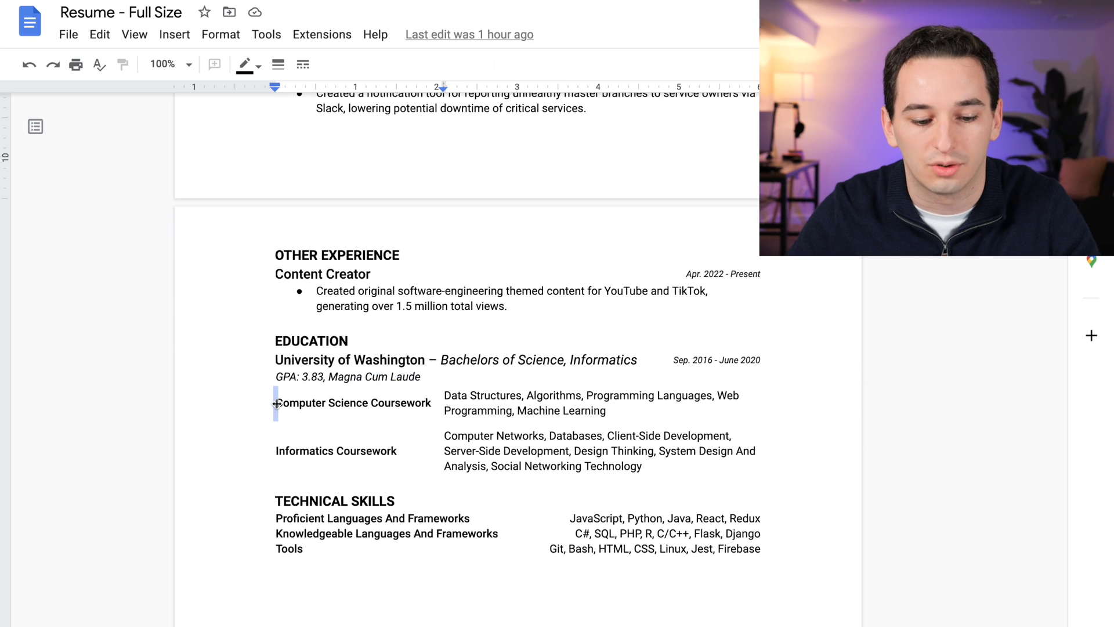
triple_click(319, 450)
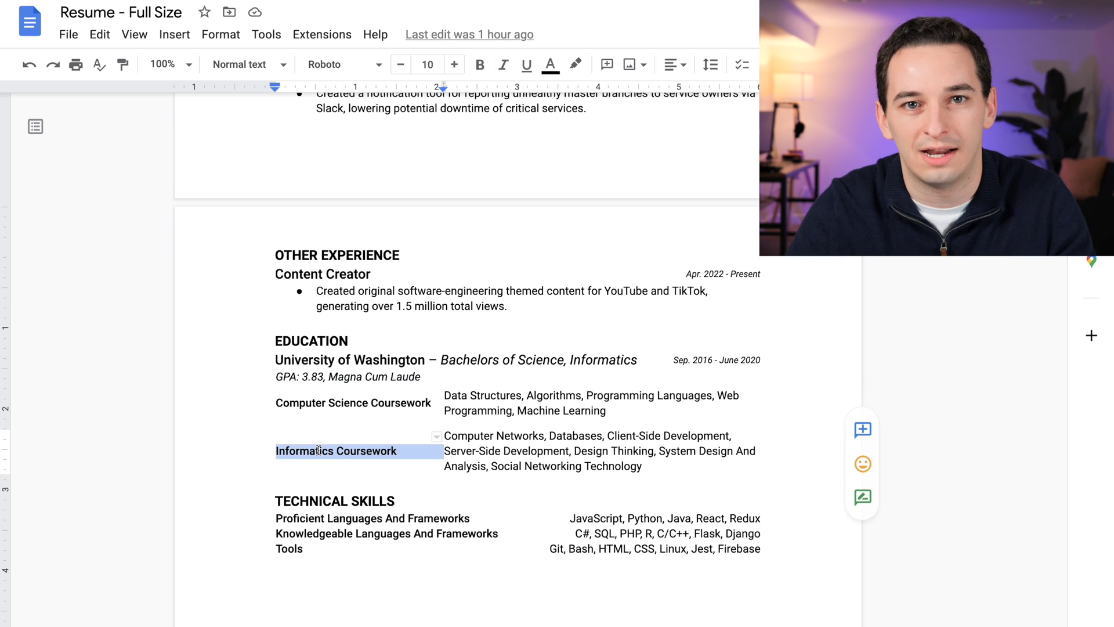
left_click(487, 392)
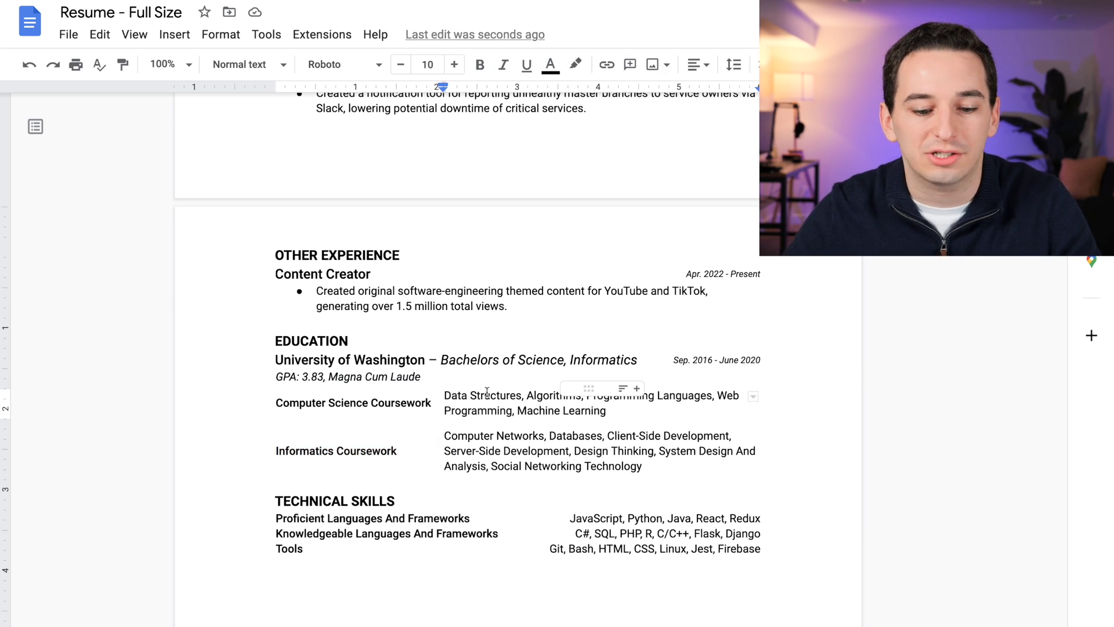
left_click_drag(450, 395, 585, 400)
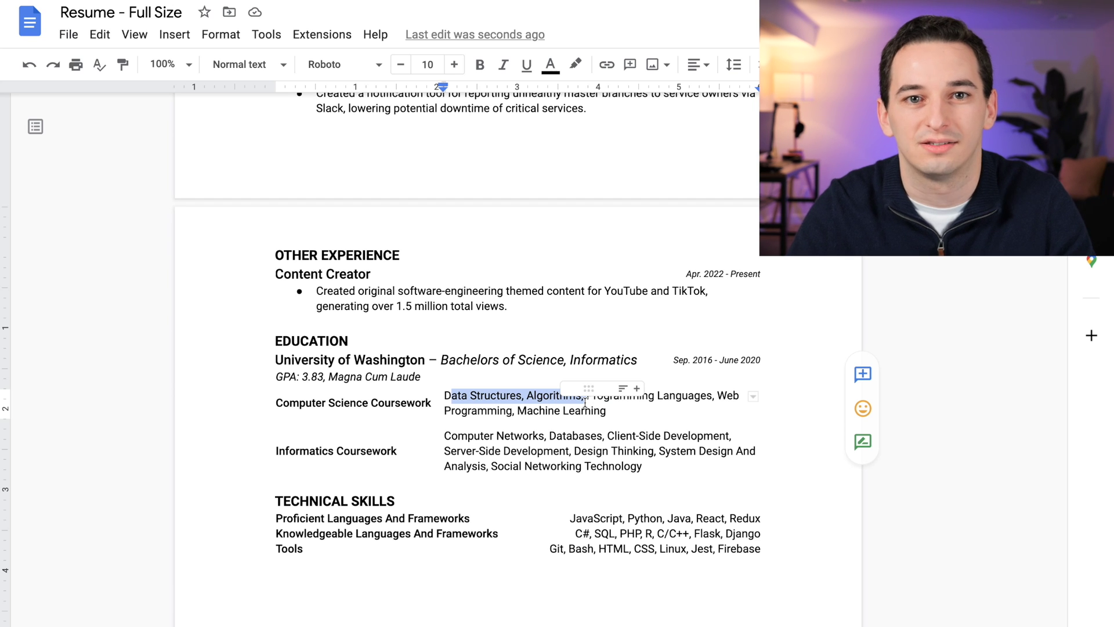
left_click(579, 413)
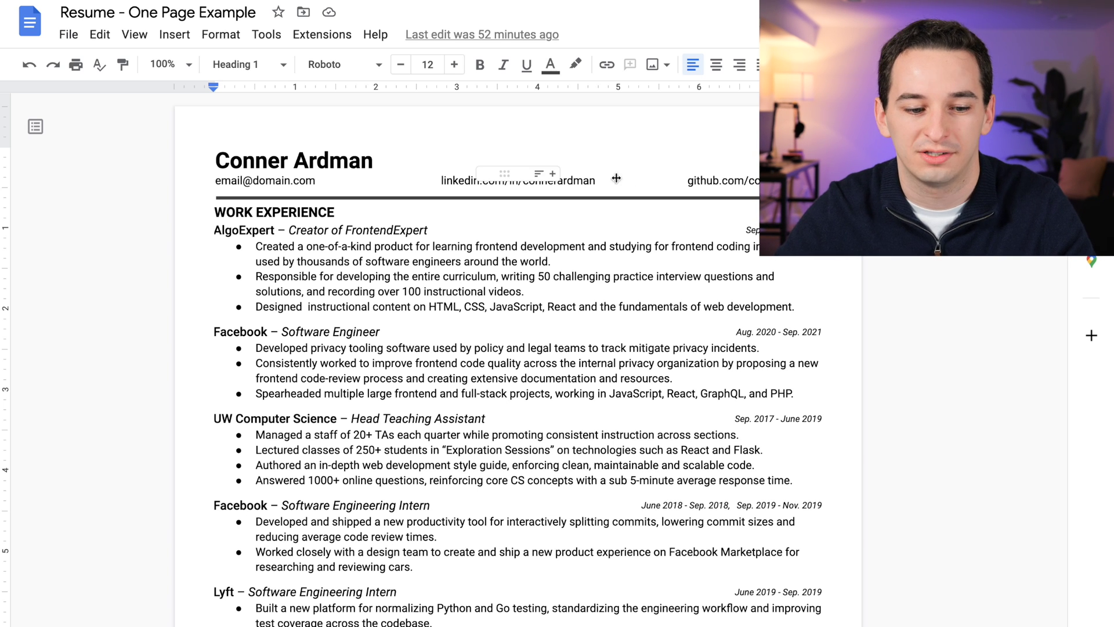
triple_click(355, 160)
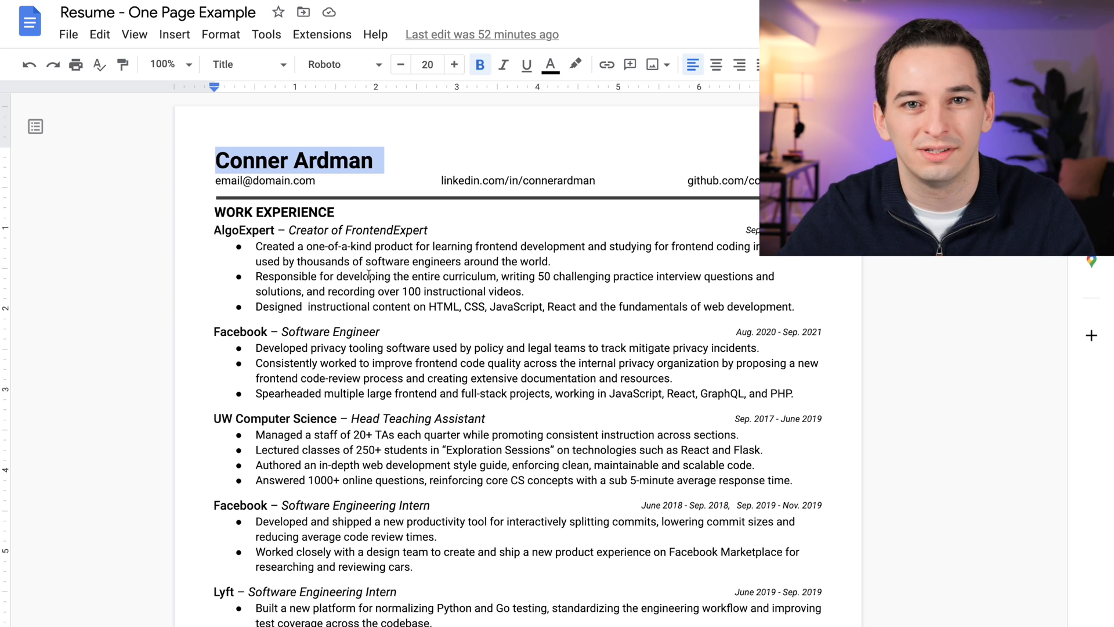
scroll(369, 275, "down", 2)
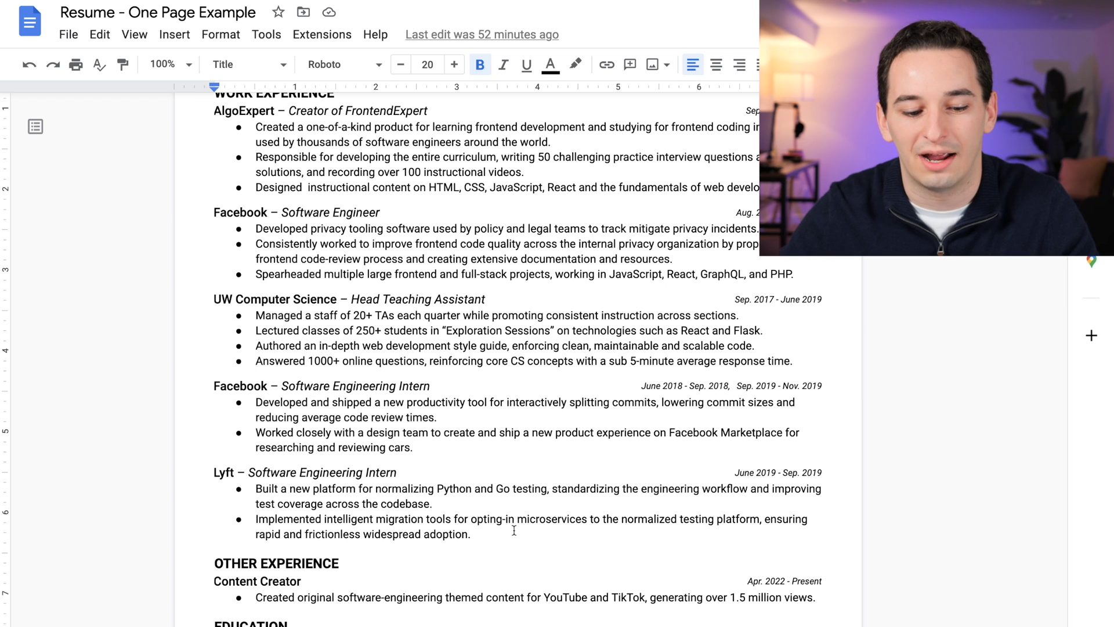
left_click_drag(504, 531, 334, 489)
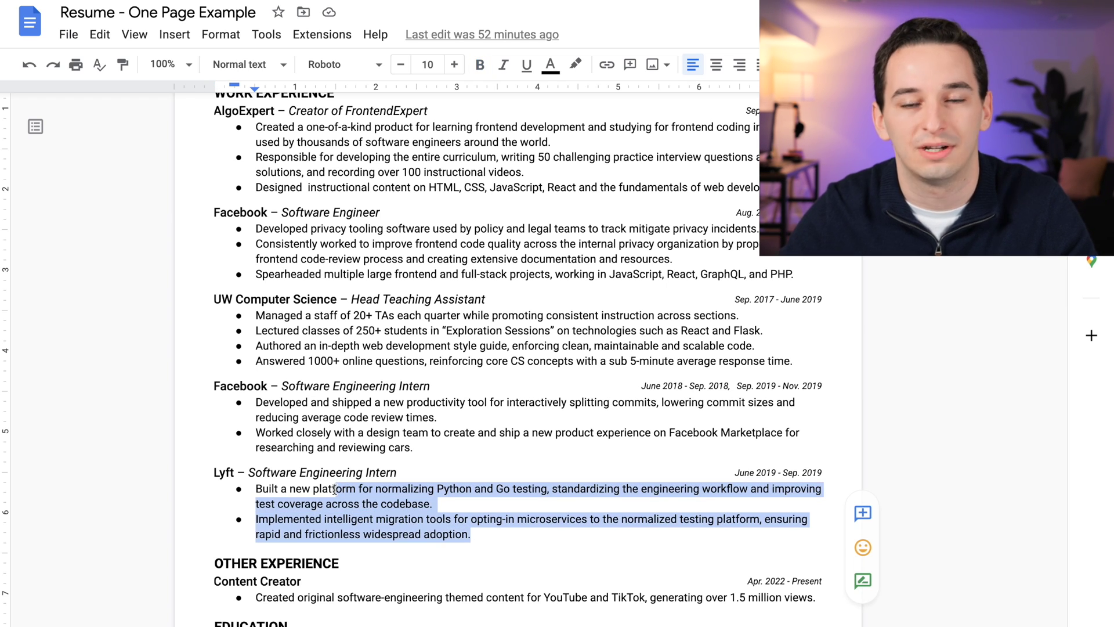
left_click_drag(635, 187, 431, 140)
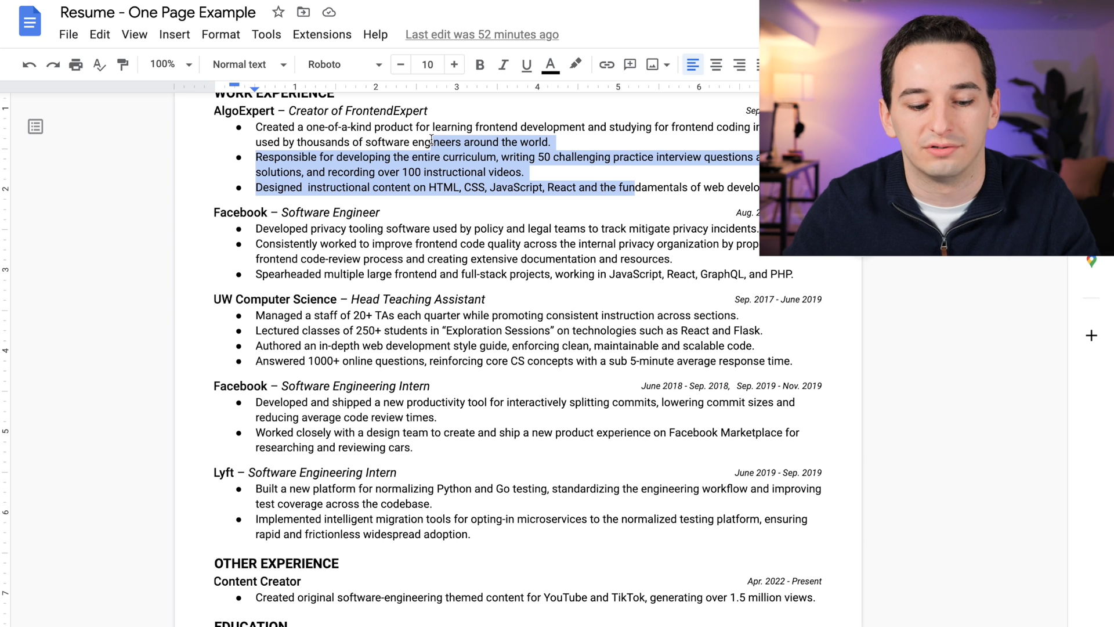
scroll(471, 231, "down", 3)
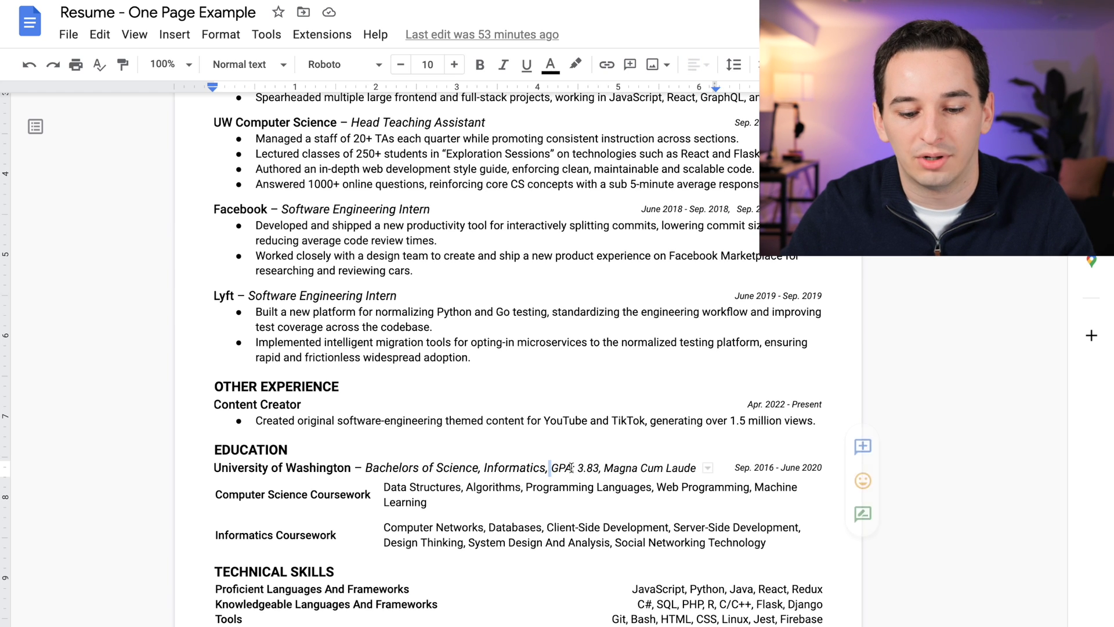
left_click_drag(550, 467, 672, 468)
triple_click(530, 462)
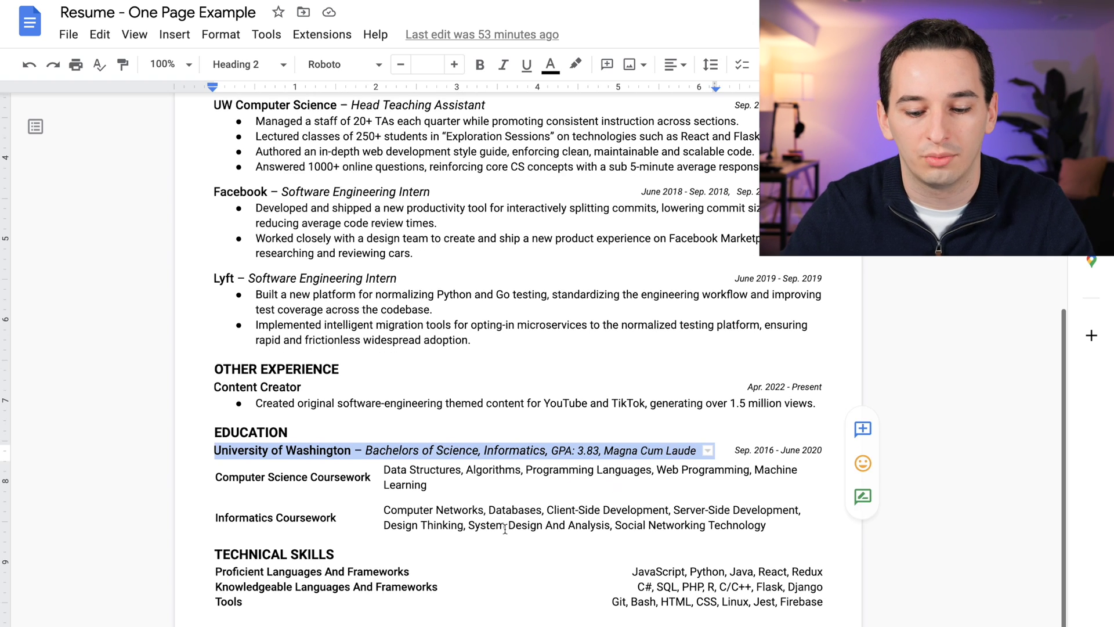
scroll(505, 529, "up", 5)
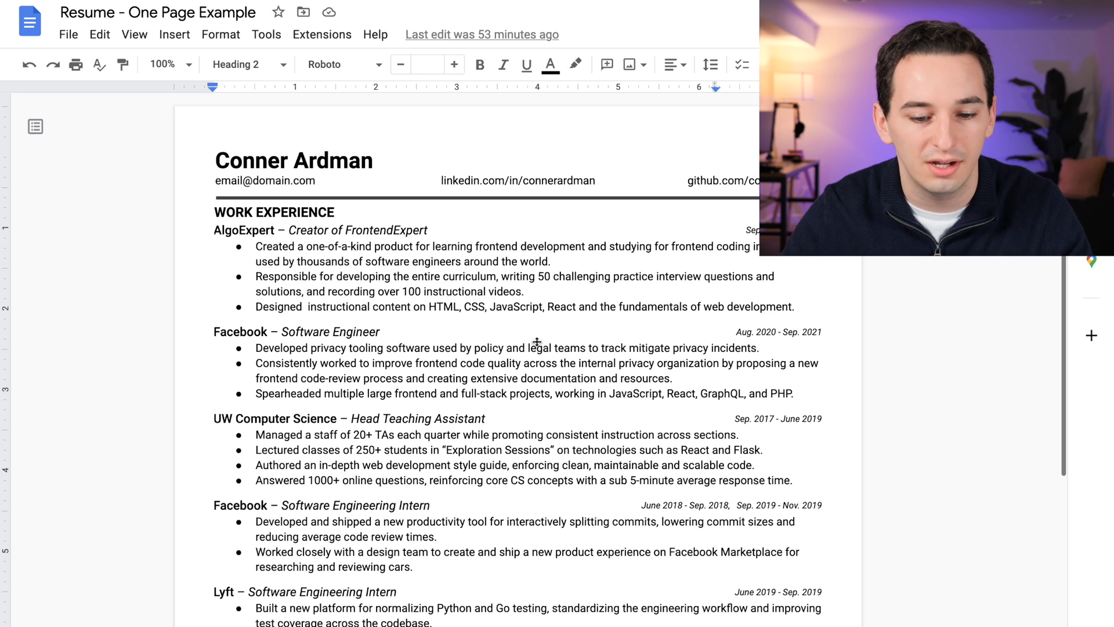
left_click(547, 229)
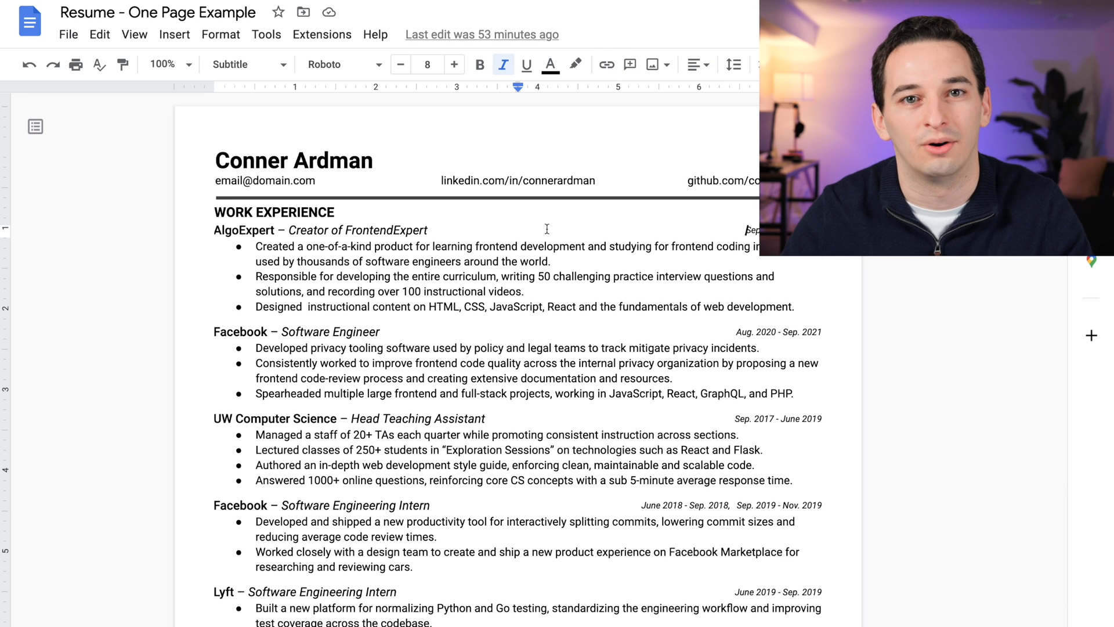